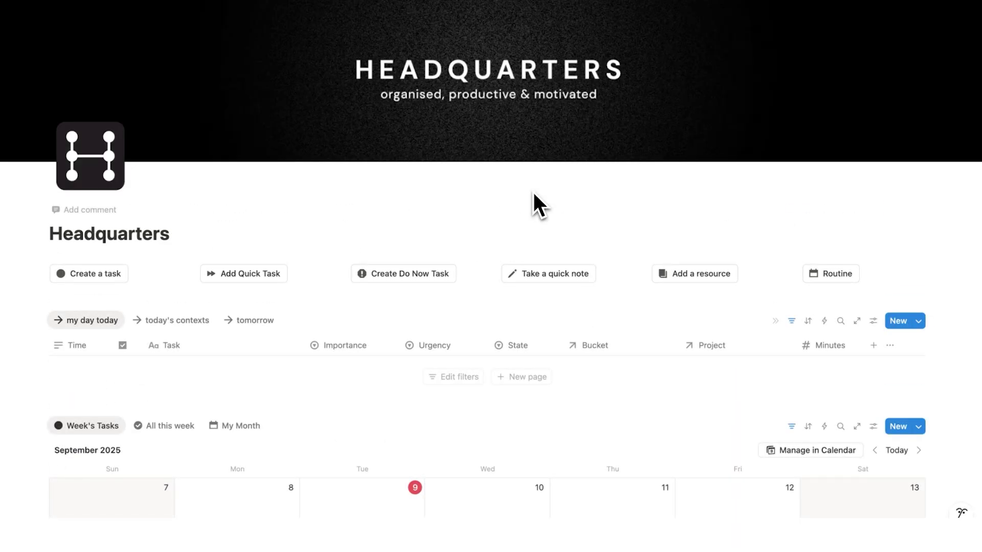
Add a task named 'Meeting with Boss' to today's task list.
scroll(533, 190, down, 15)
scroll(532, 190, up, 15)
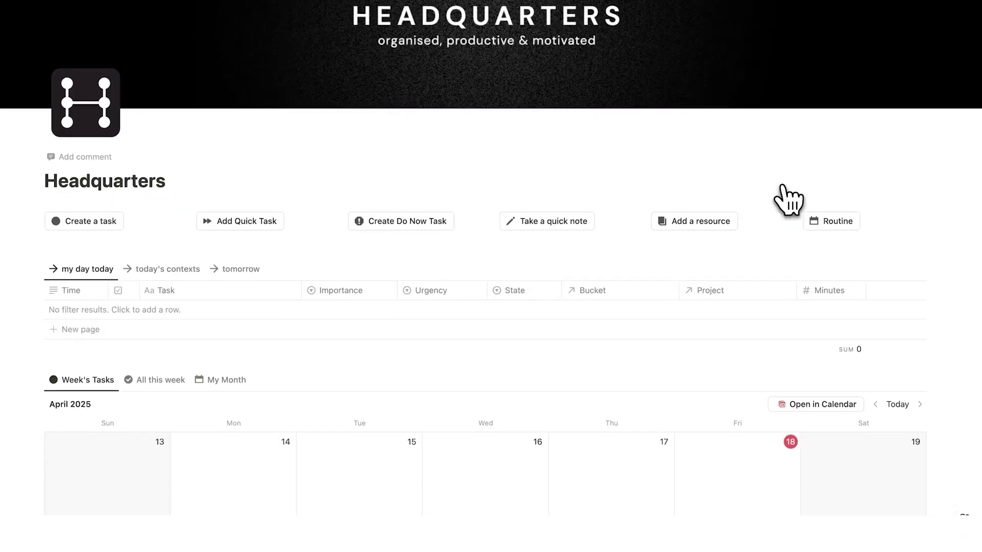
scroll(788, 200, down, 6)
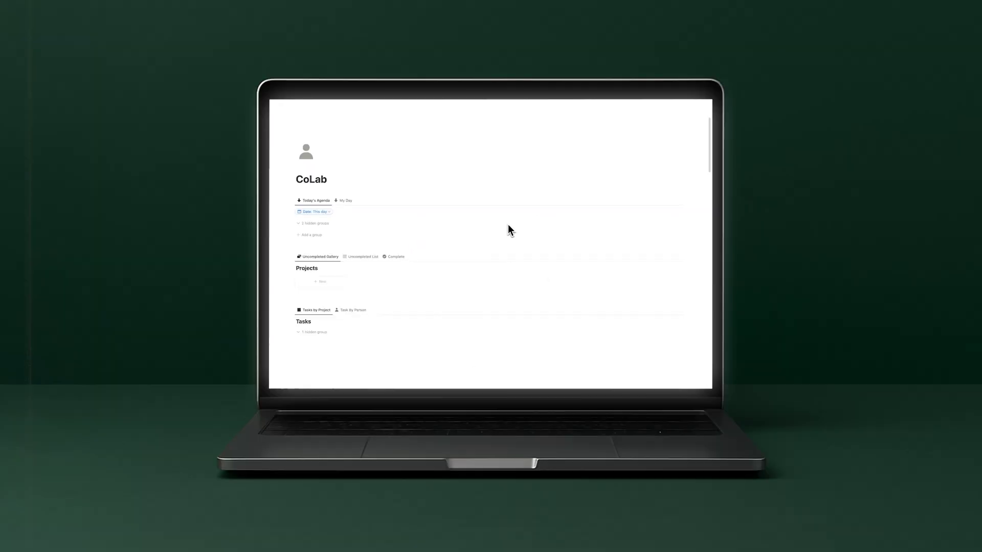
scroll(507, 223, down, 10)
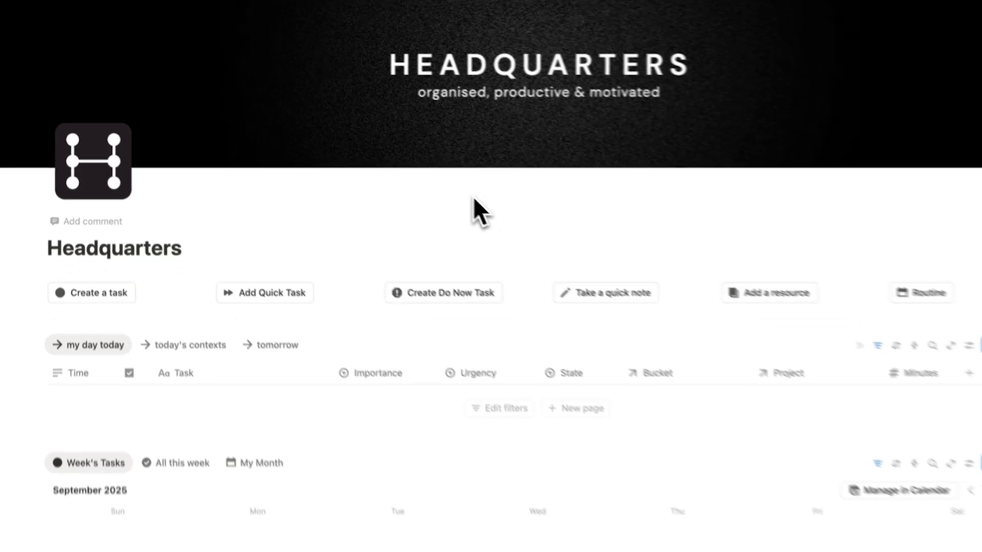
scroll(473, 213, down, 4)
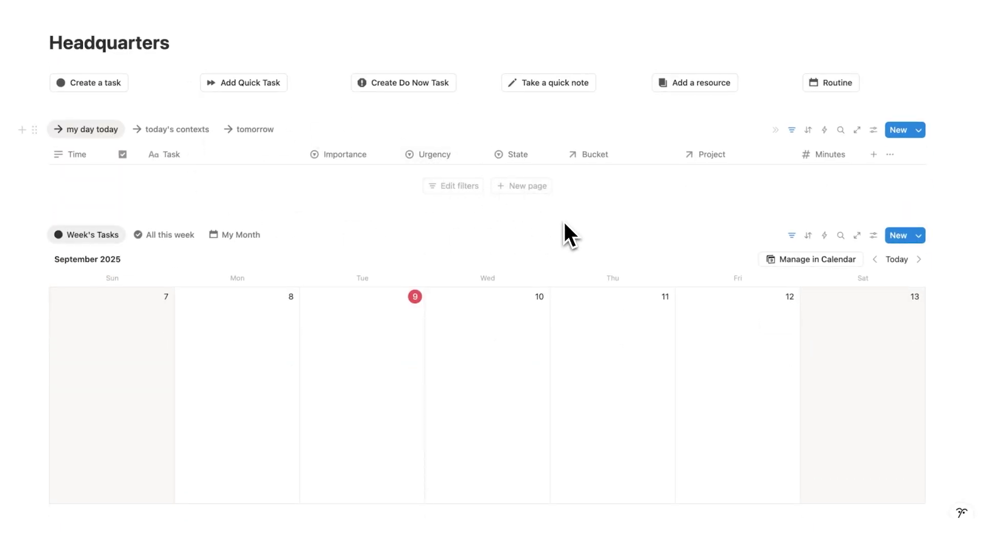
click(534, 188)
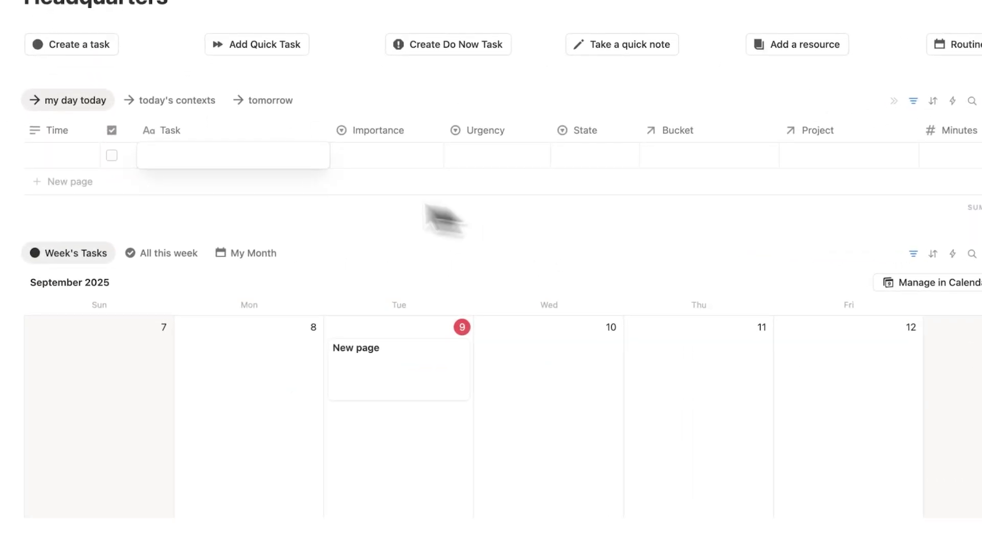
text(Meeting with Boss)
key(Return)
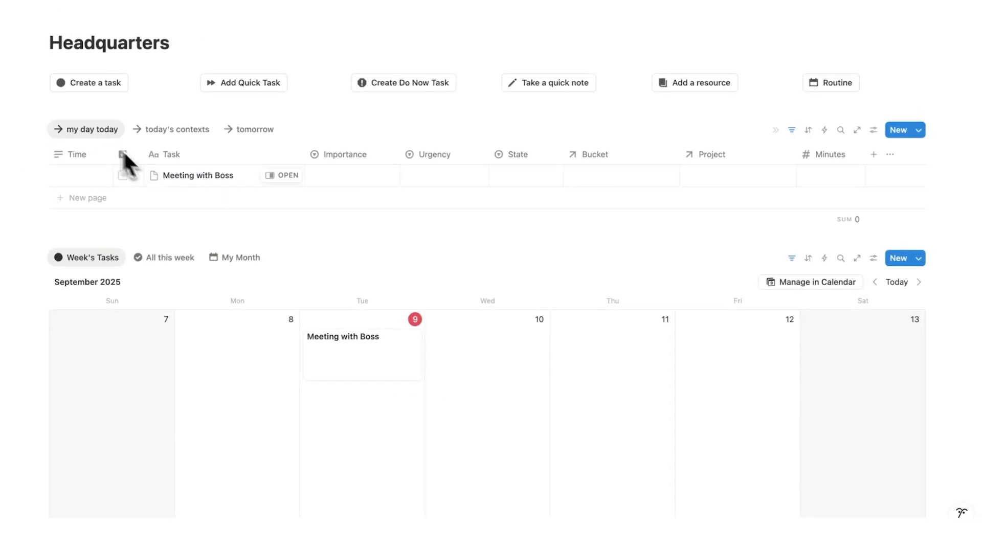
Check the task's Importance and Urgency choices without changing them, then edit its time.
scroll(223, 197, down, 4)
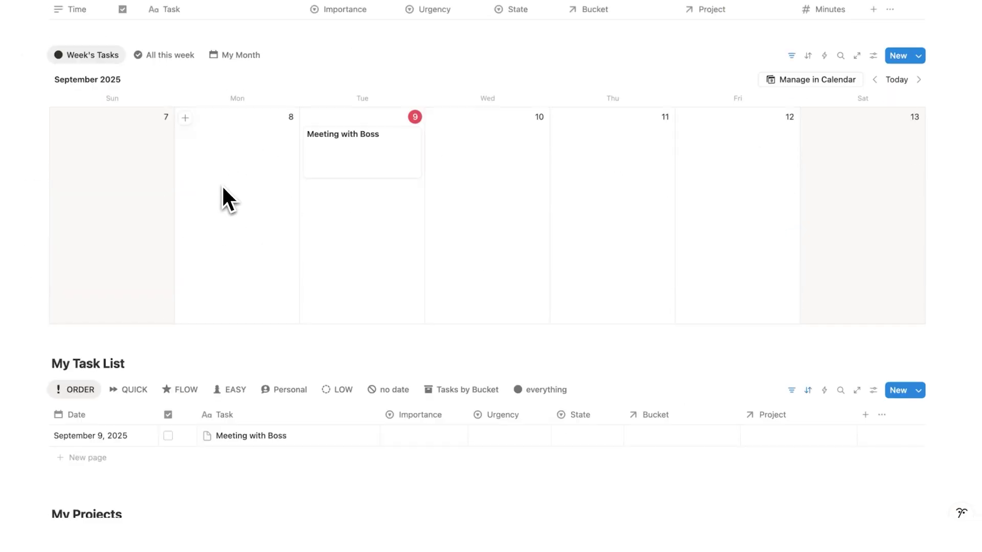
scroll(362, 202, down, 3)
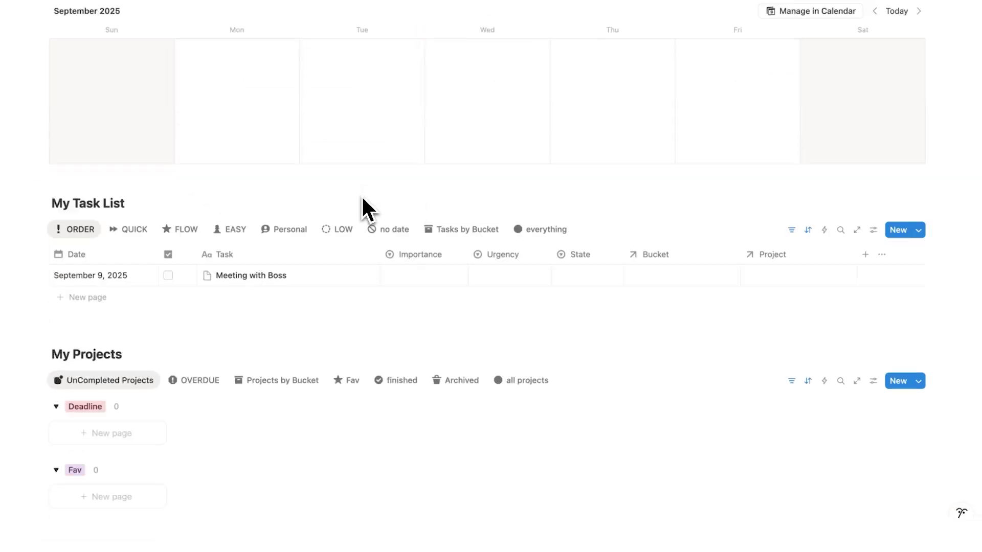
scroll(112, 289, up, 1)
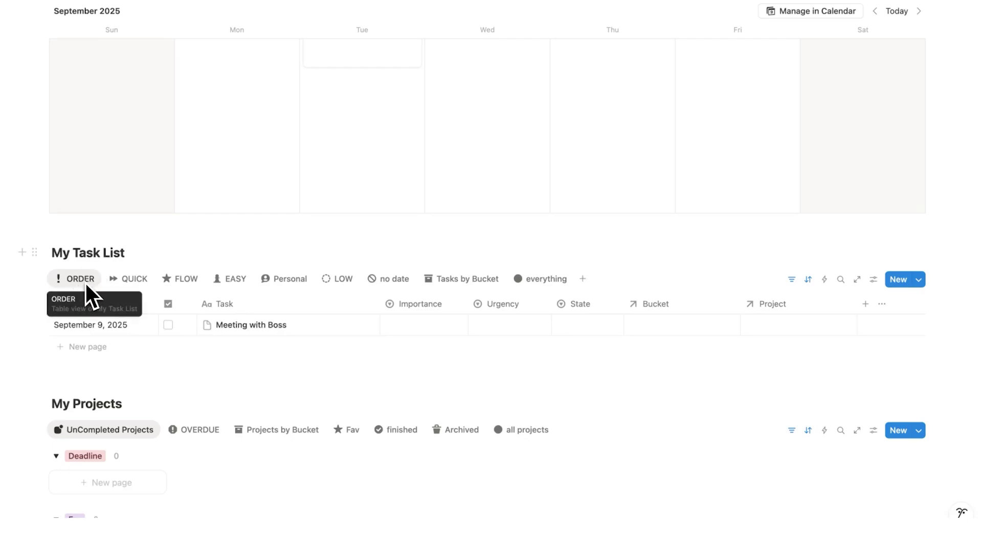
scroll(381, 173, up, 5)
click(377, 167)
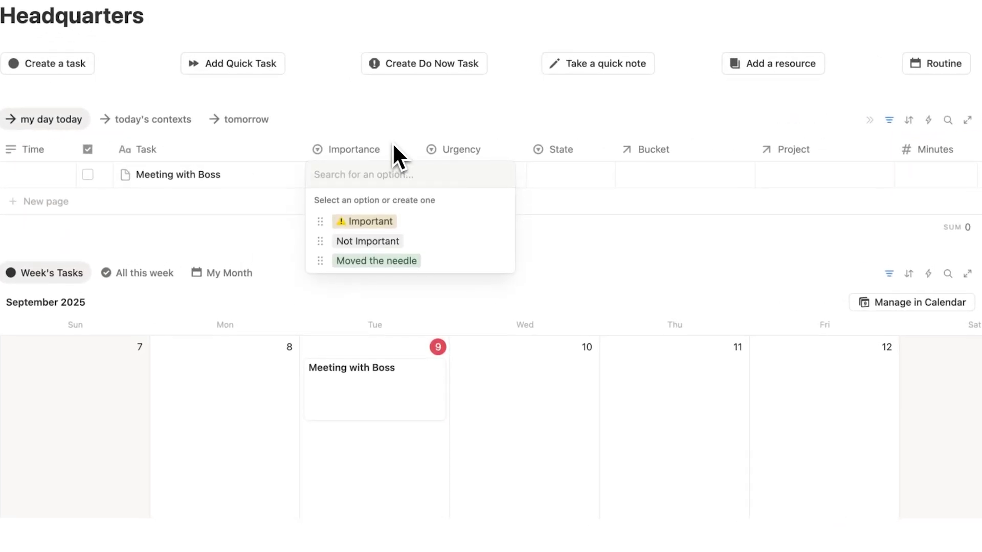
key(Escape)
click(454, 180)
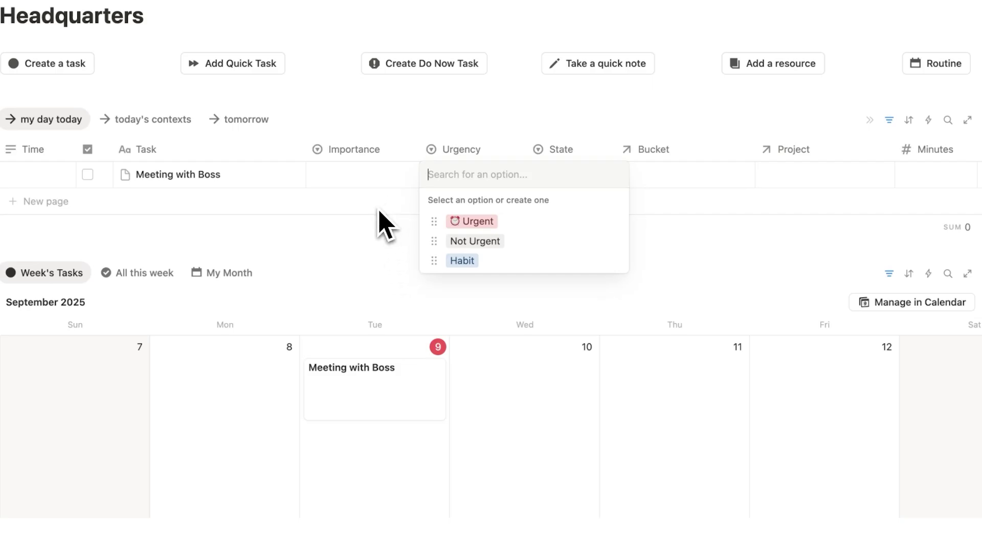
key(Escape)
key(Left)
key(Return)
key(Escape)
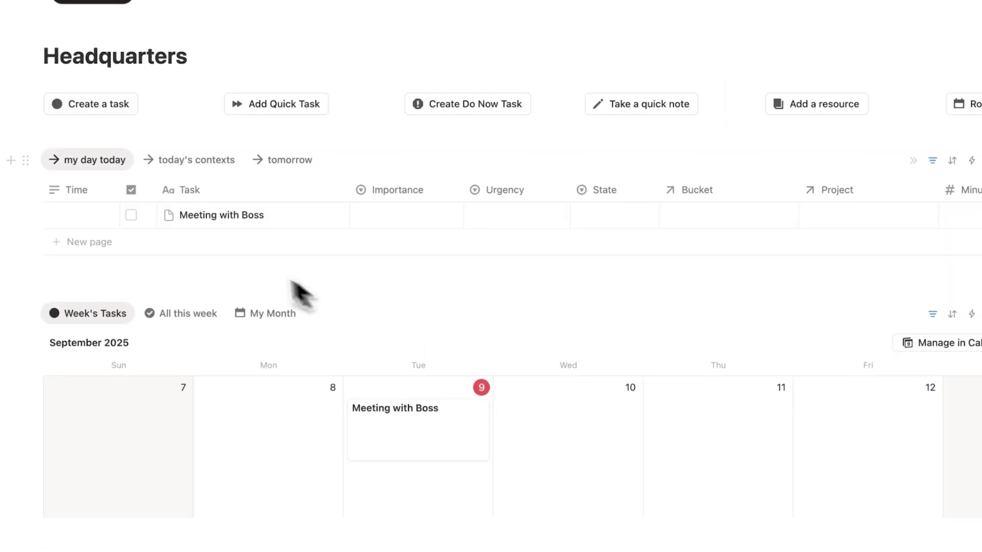
click(81, 224)
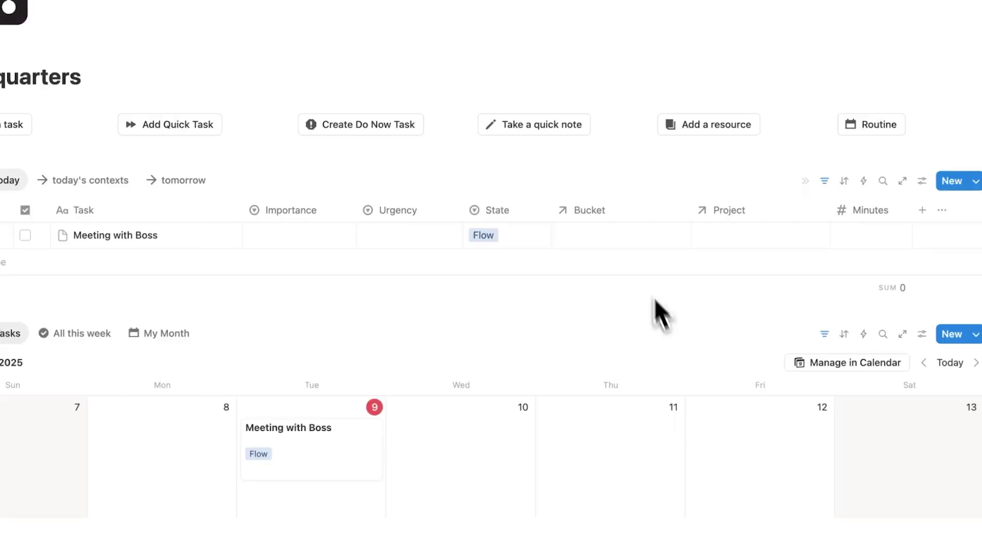
Set the Meeting with Boss task's Bucket to Job.
click(629, 240)
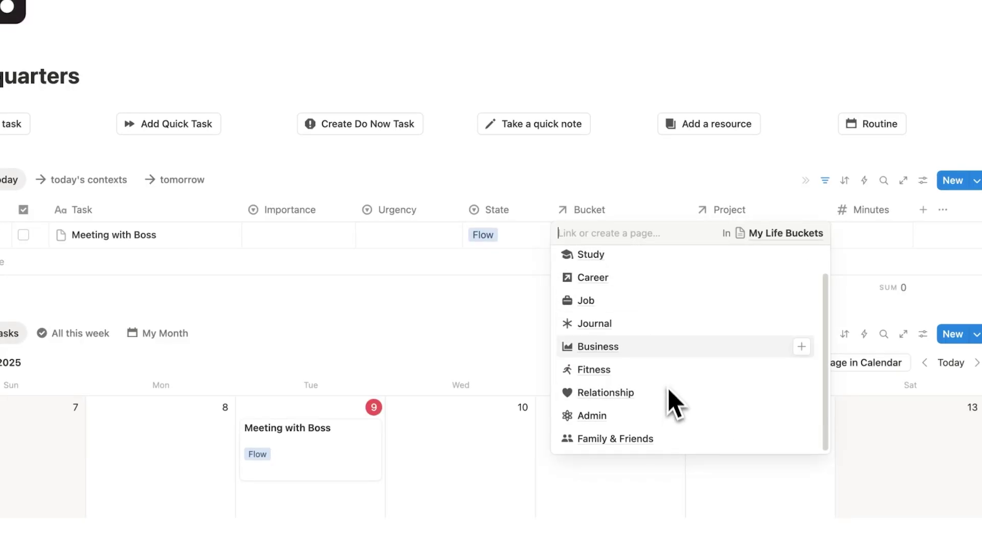
scroll(657, 302, up, 1)
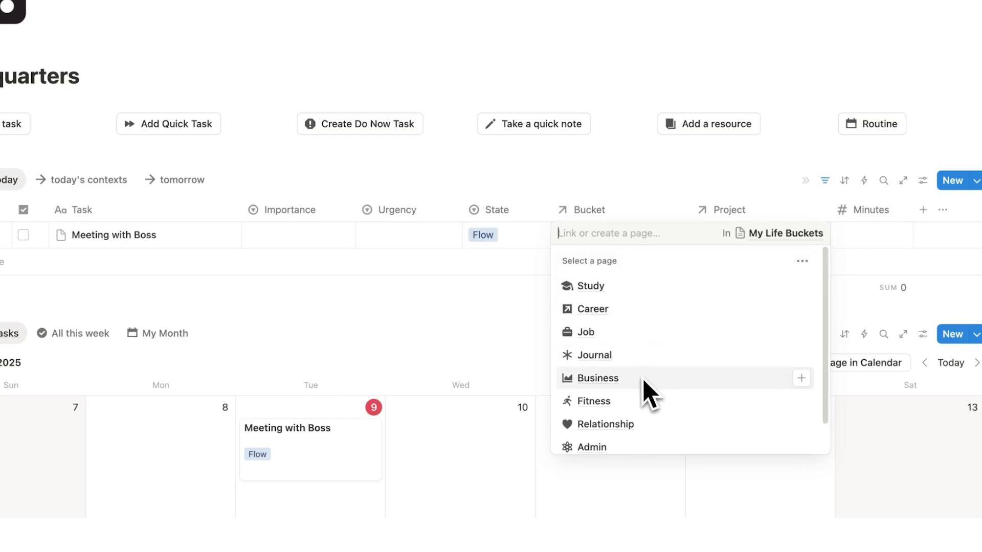
click(636, 333)
click(455, 435)
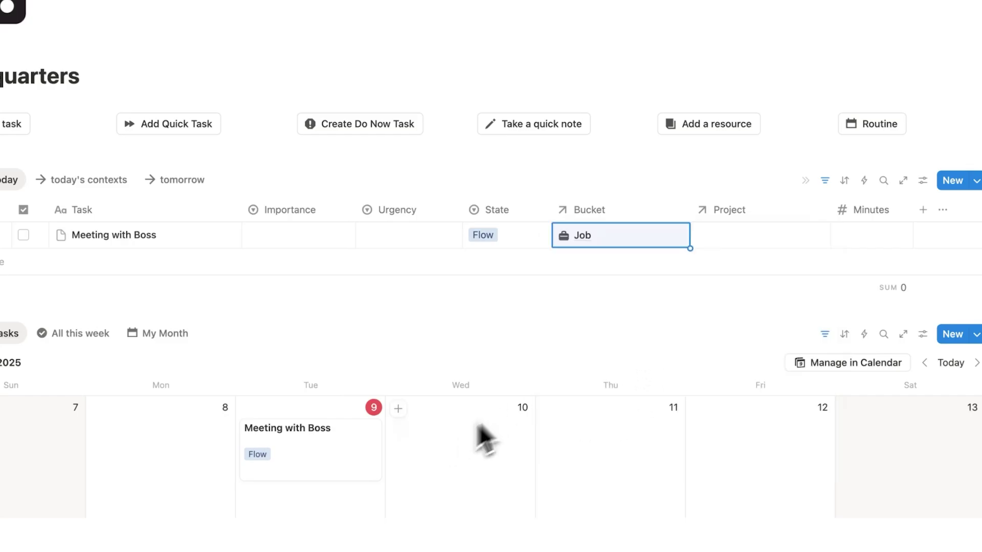
Create a new 'Report' project and link it as the task's Project.
click(737, 243)
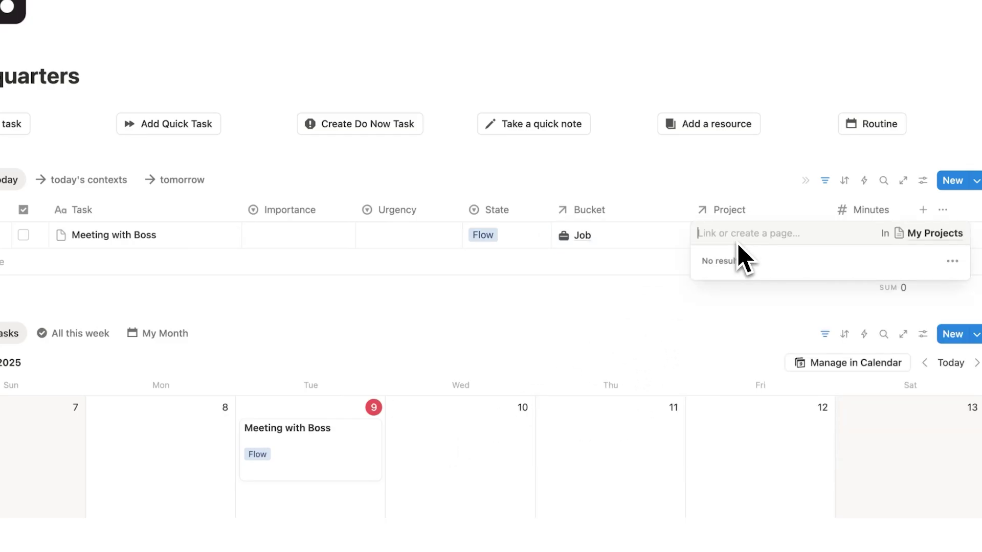
click(639, 448)
scroll(465, 373, down, 15)
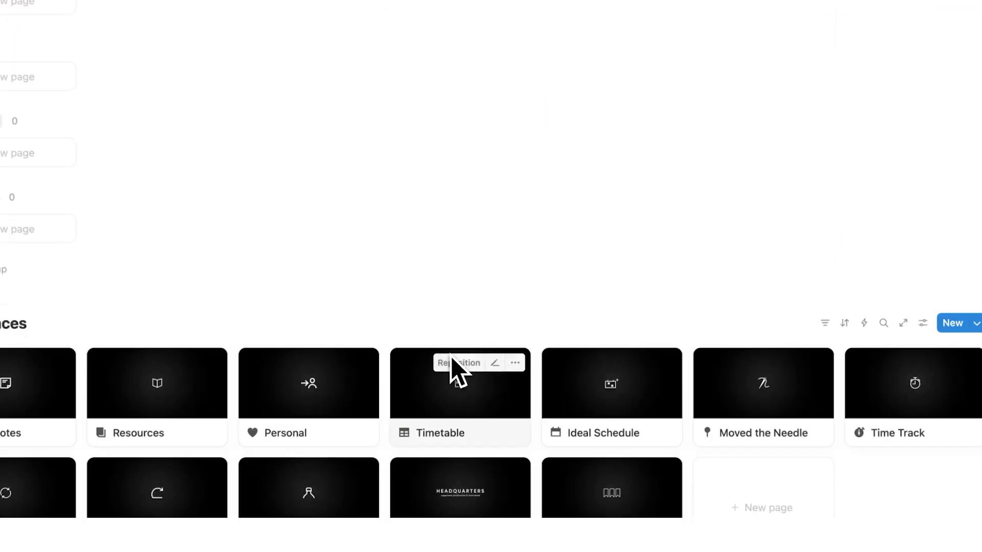
scroll(457, 368, up, 15)
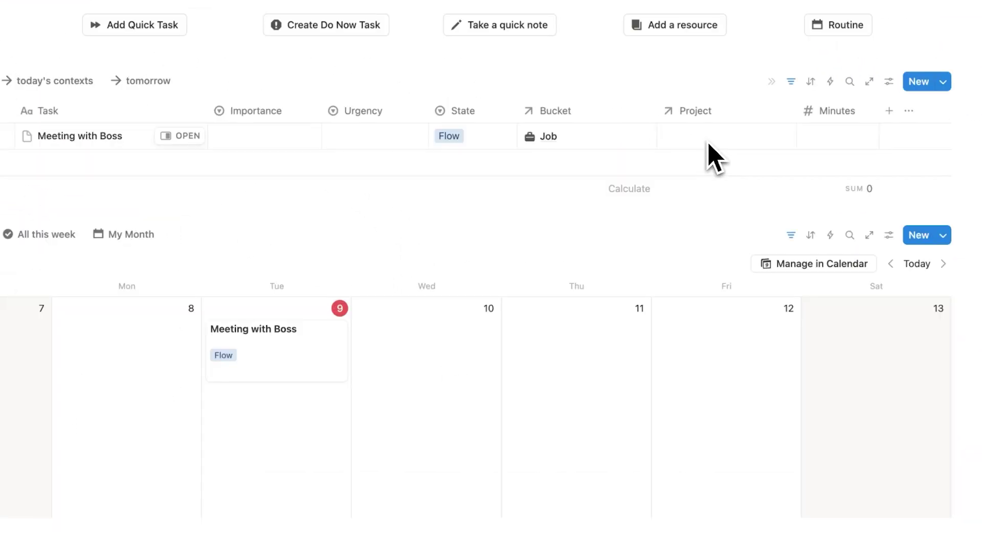
click(709, 144)
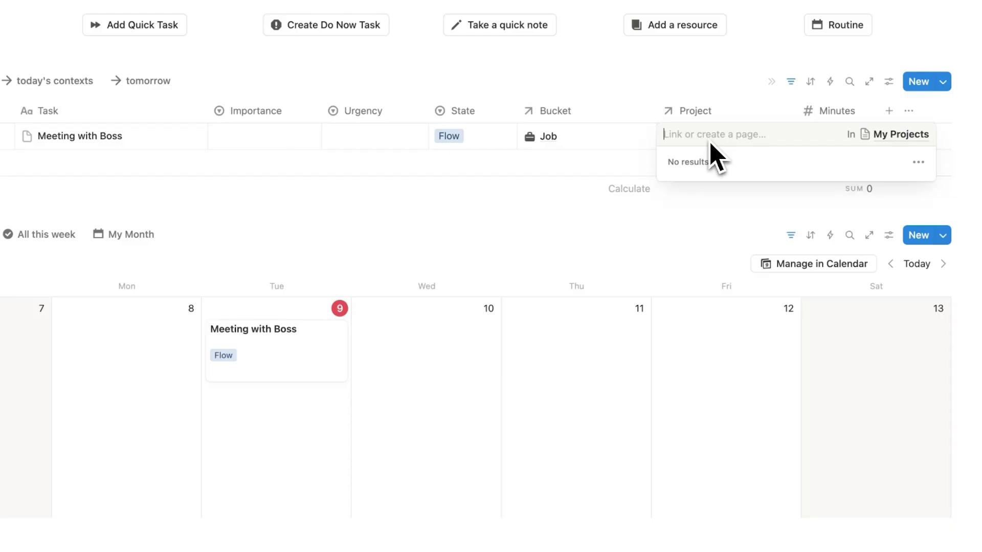
text(Report)
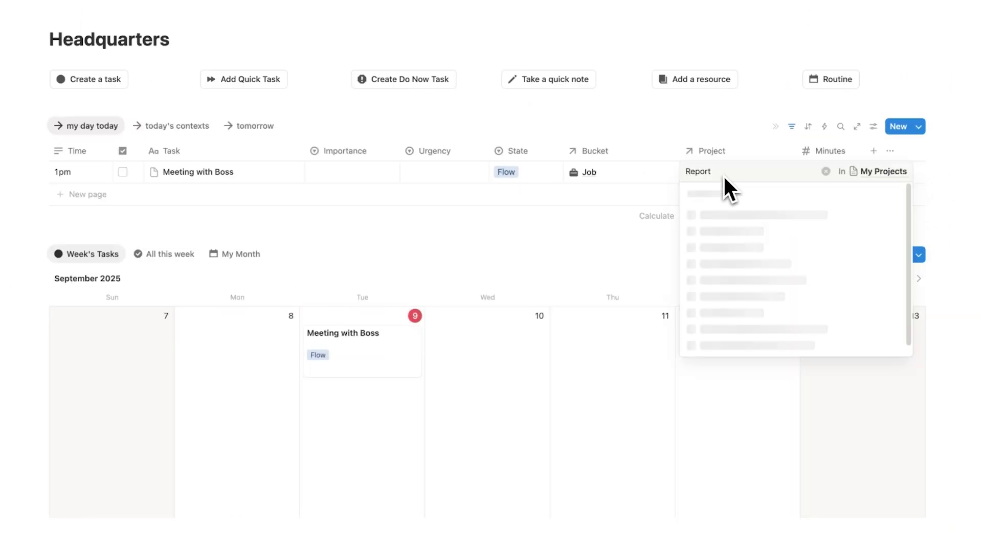
click(727, 214)
key(Escape)
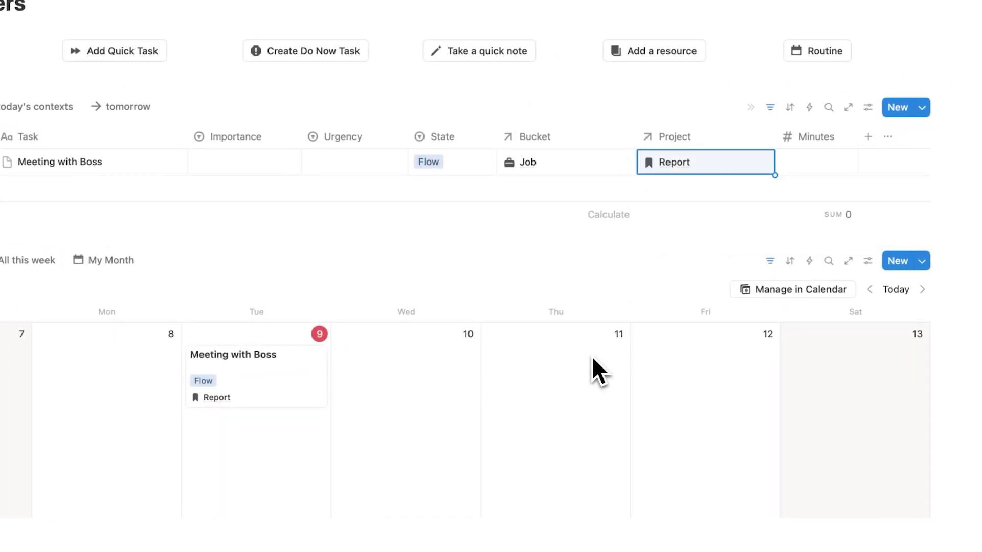
key(Escape)
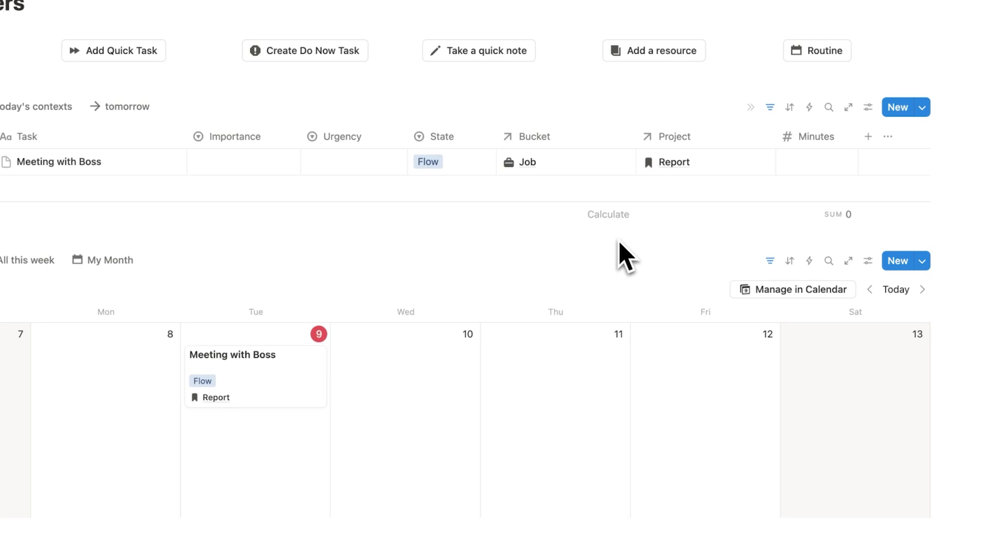
Create a new 'Meetings' project and link it to Meeting with Boss as well.
click(670, 157)
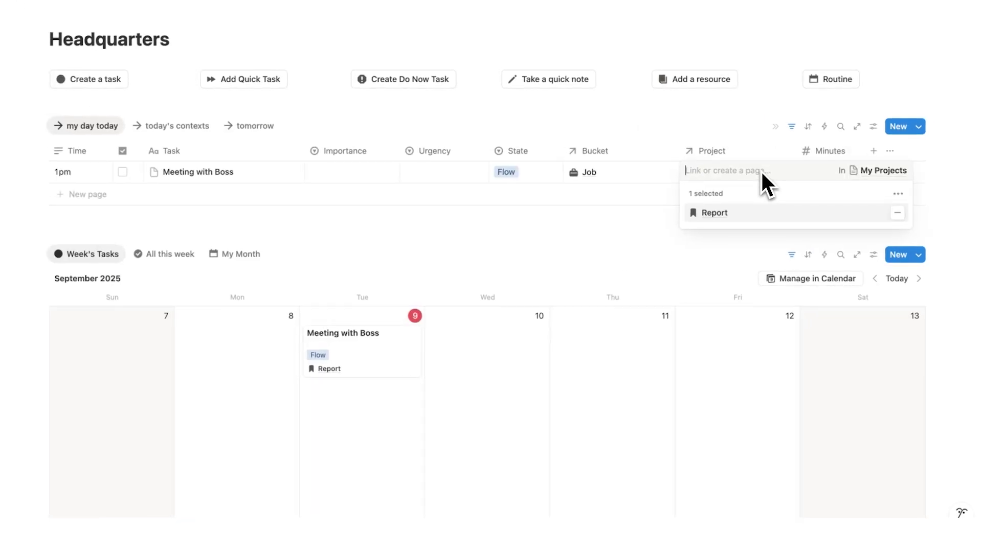
text(Meetings)
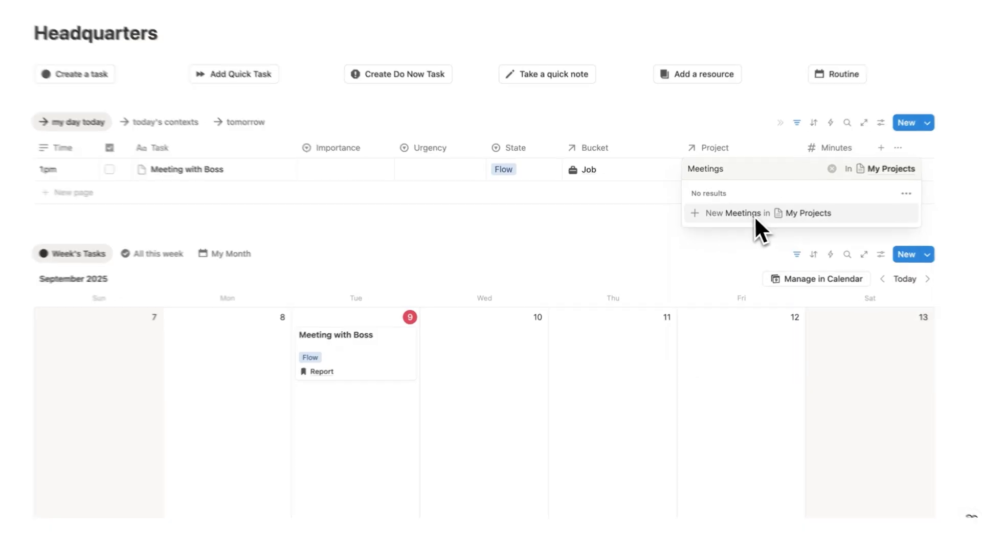
click(757, 214)
key(Escape)
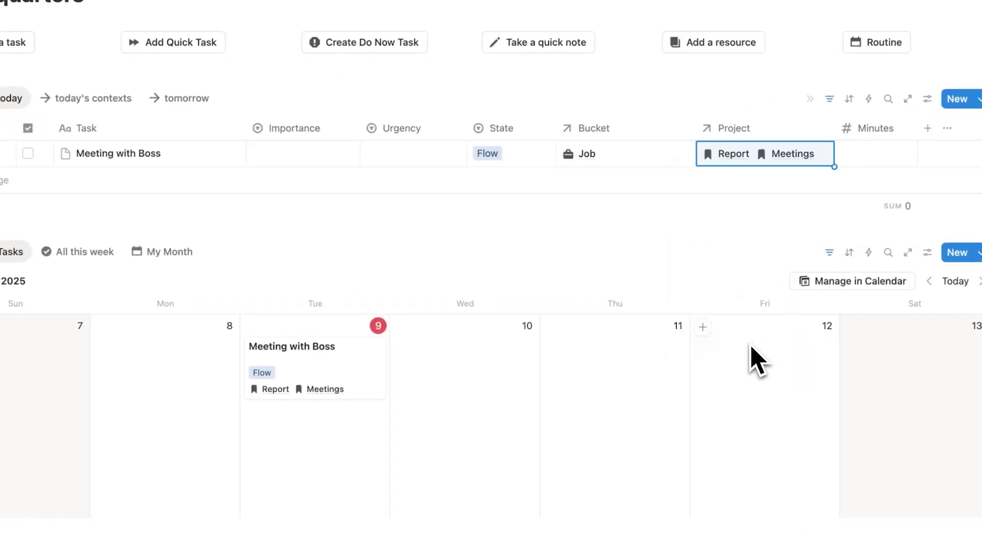
key(Escape)
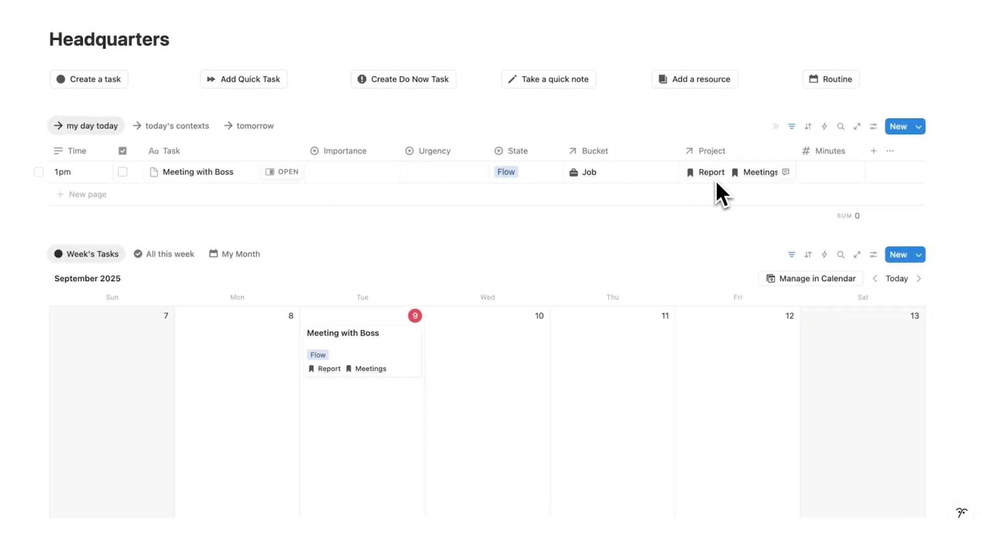
Preview the Report project page, then open the Meetings page preview.
scroll(697, 194, down, 12)
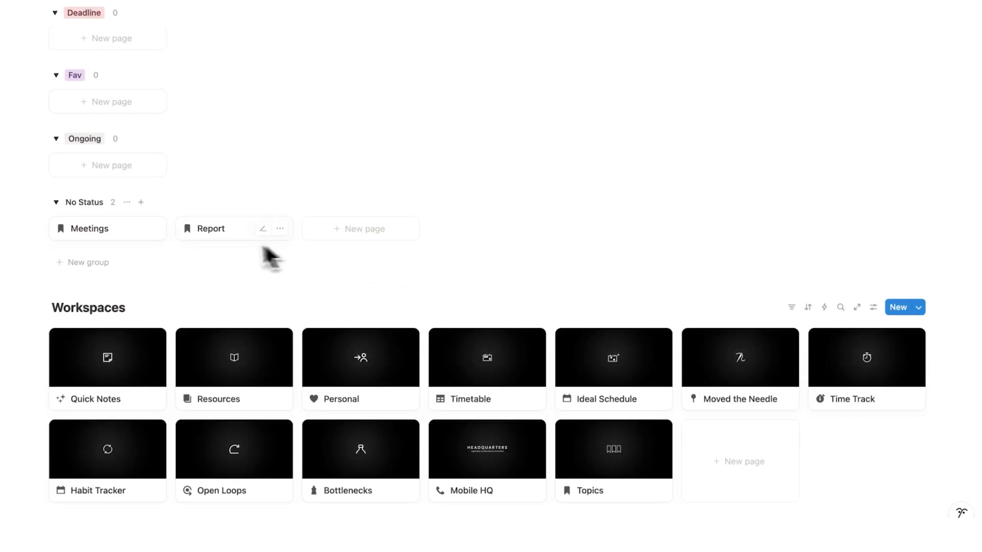
click(225, 230)
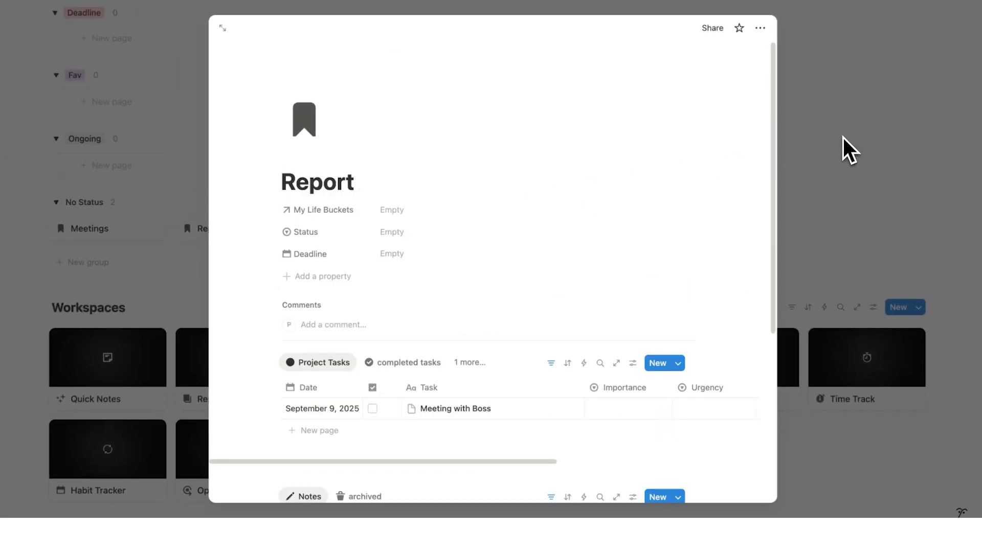
click(843, 138)
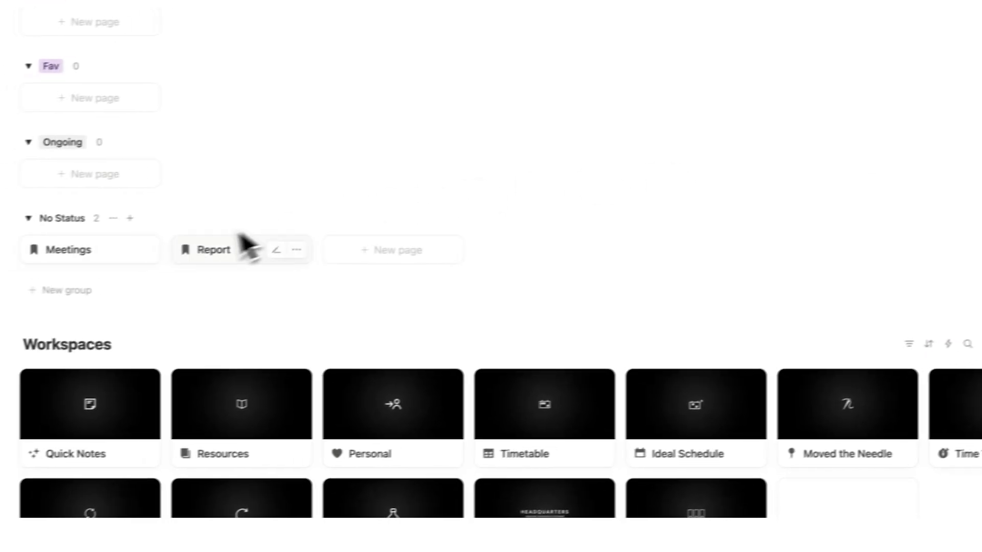
click(98, 259)
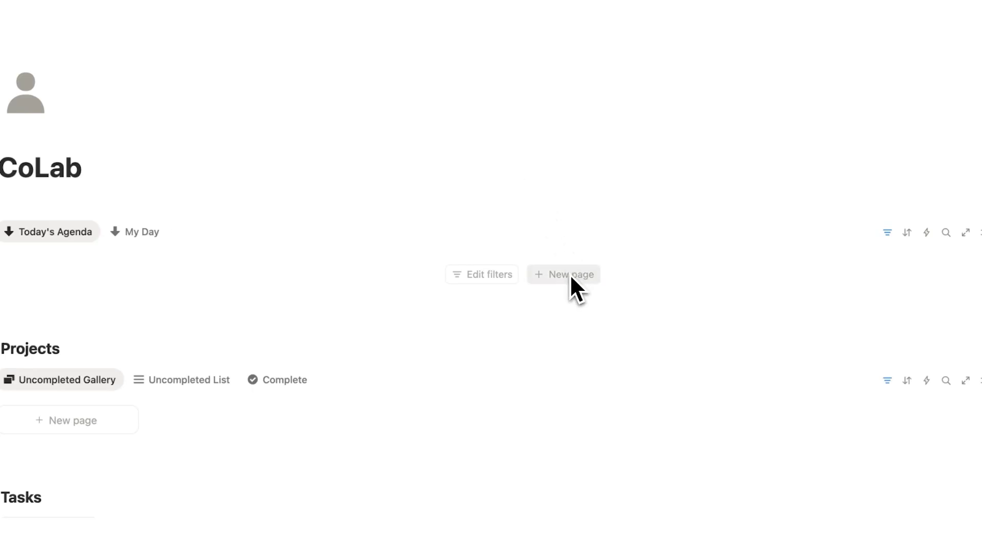
Add a 'Meeting' task to CoLab's Today's Agenda linked to a new Report project.
click(570, 275)
click(205, 318)
text(Meeting)
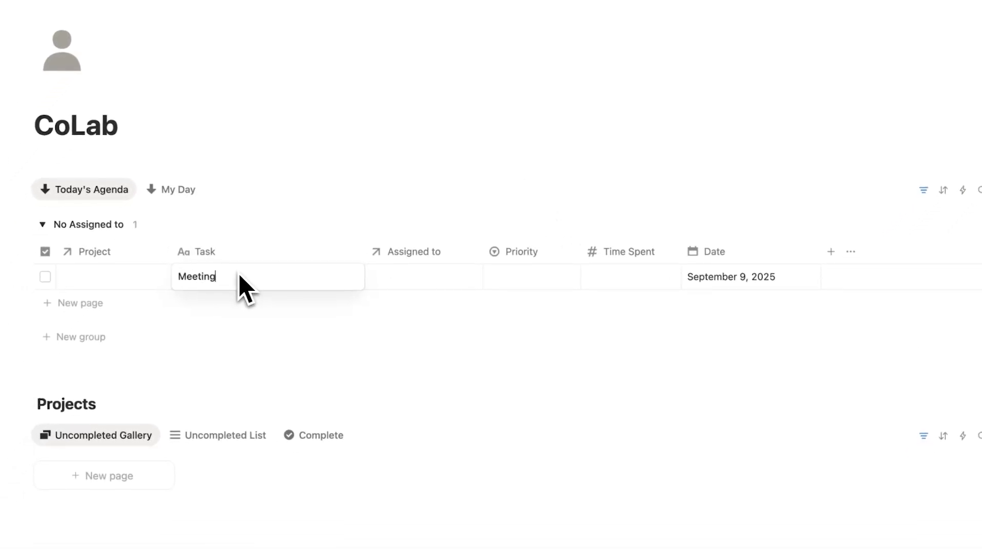
click(144, 279)
text(Rep)
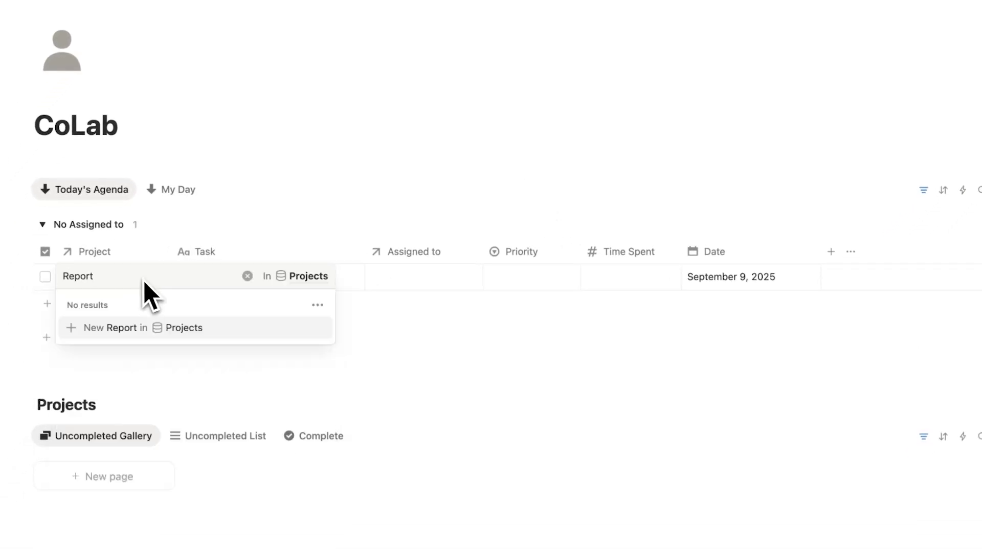
text(ort)
click(130, 330)
click(314, 148)
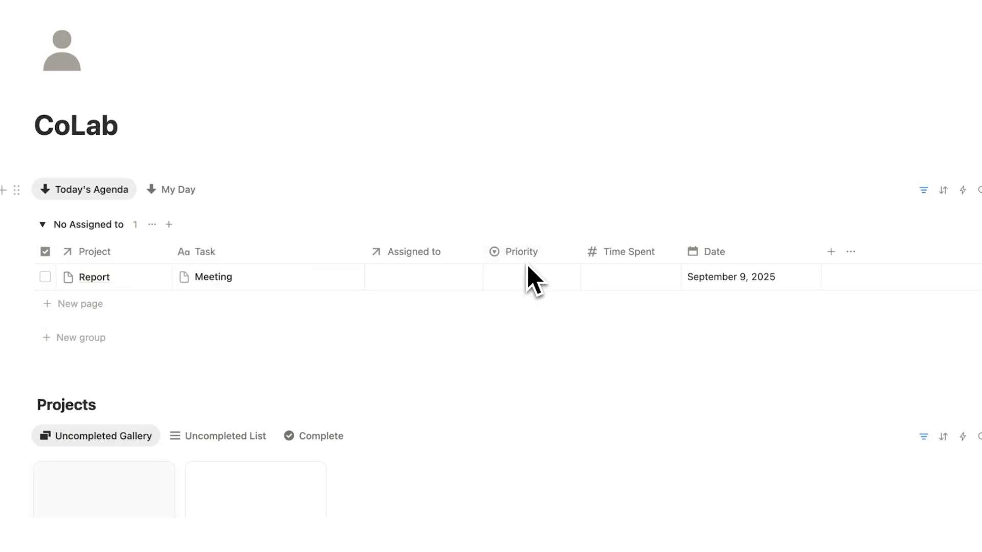
Set the task's Priority to Meeting and return to the Headquarters page.
click(526, 277)
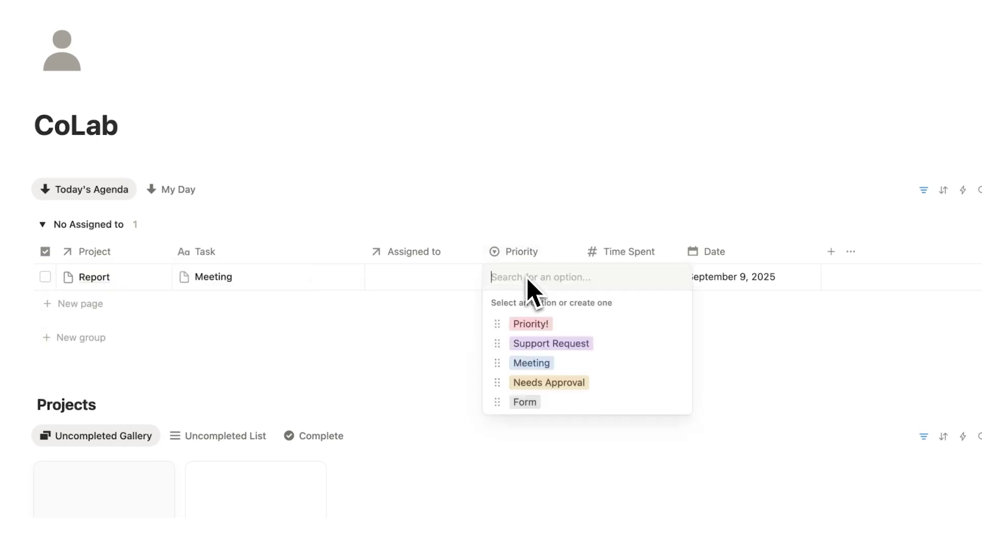
click(540, 361)
scroll(353, 164, down, 15)
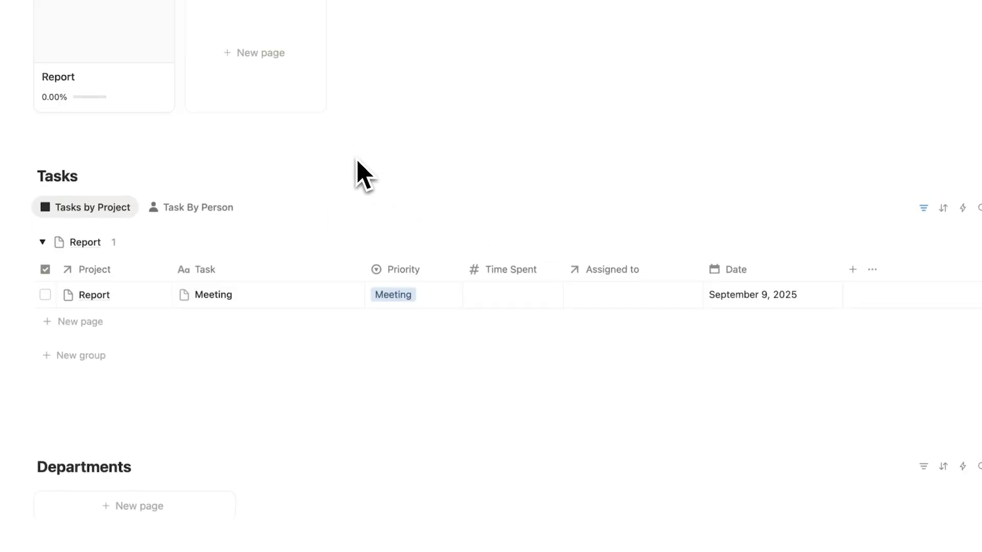
click(109, 275)
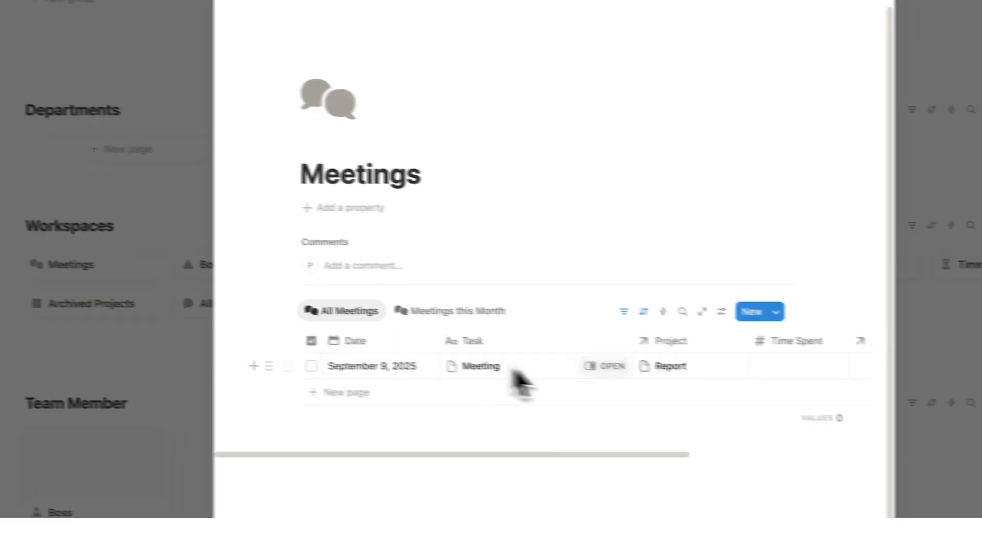
click(107, 273)
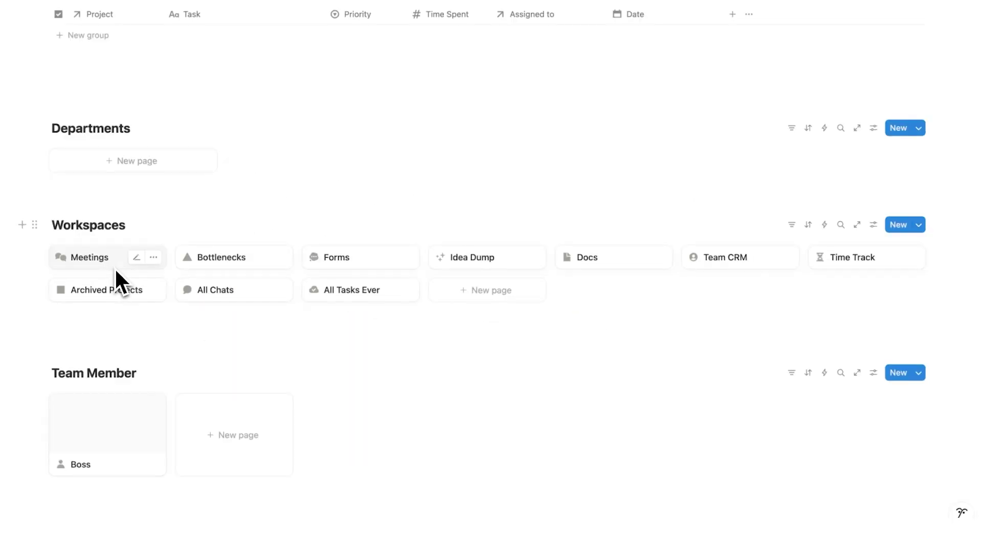
scroll(253, 272, up, 15)
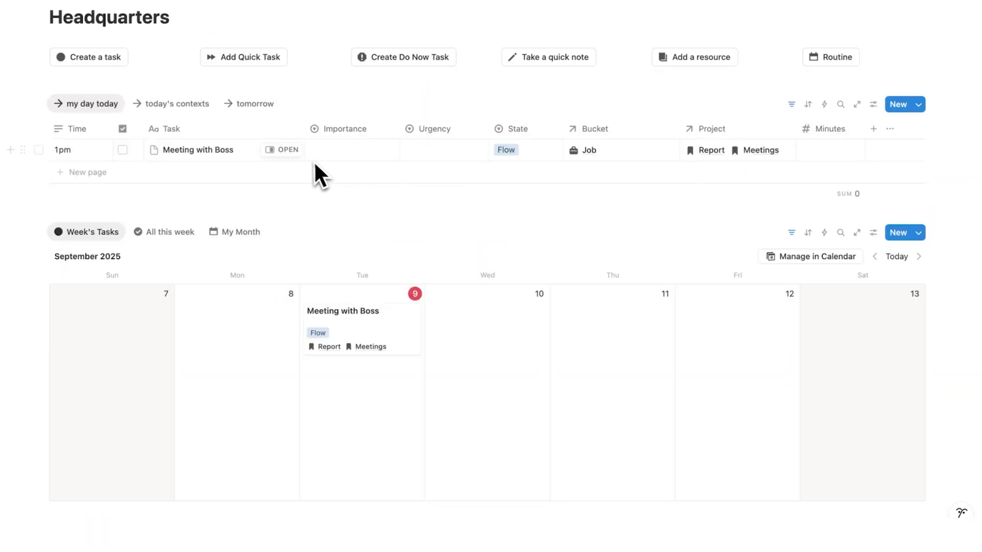
Open the Meeting with Boss page without a template and clear the test text 'blah blah'.
click(289, 151)
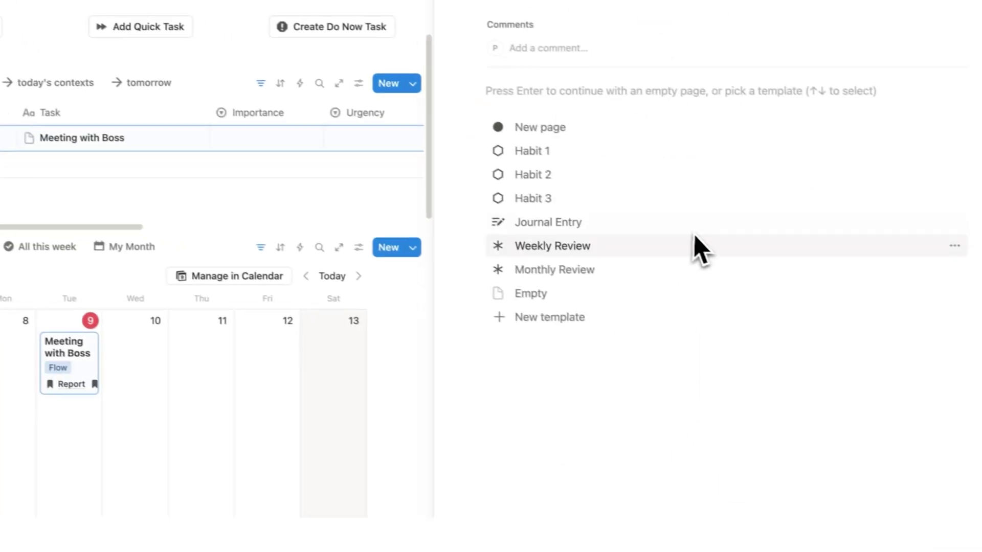
scroll(627, 128, up, 3)
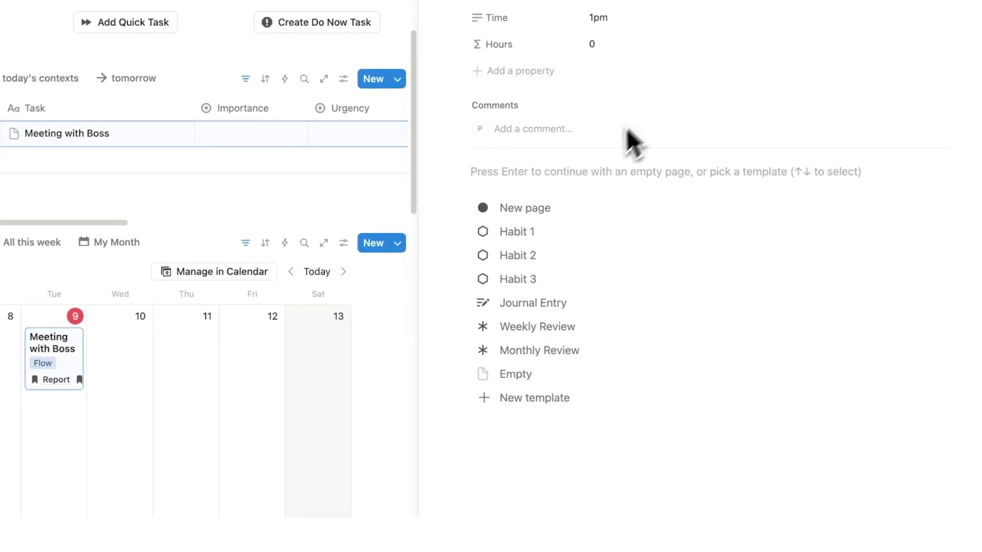
key(Return)
text(bla)
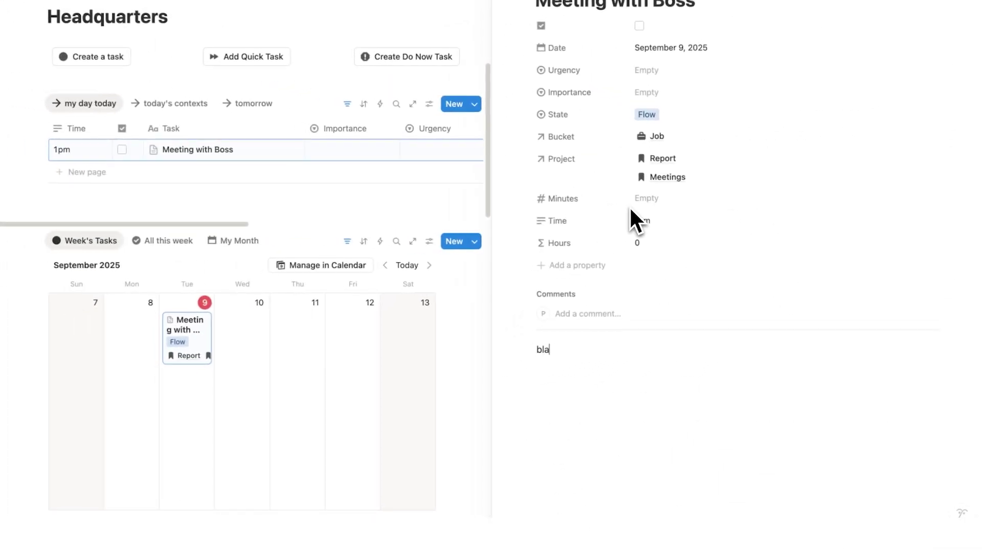
text(h blah)
key(ctrl+a)
key(BackSpace)
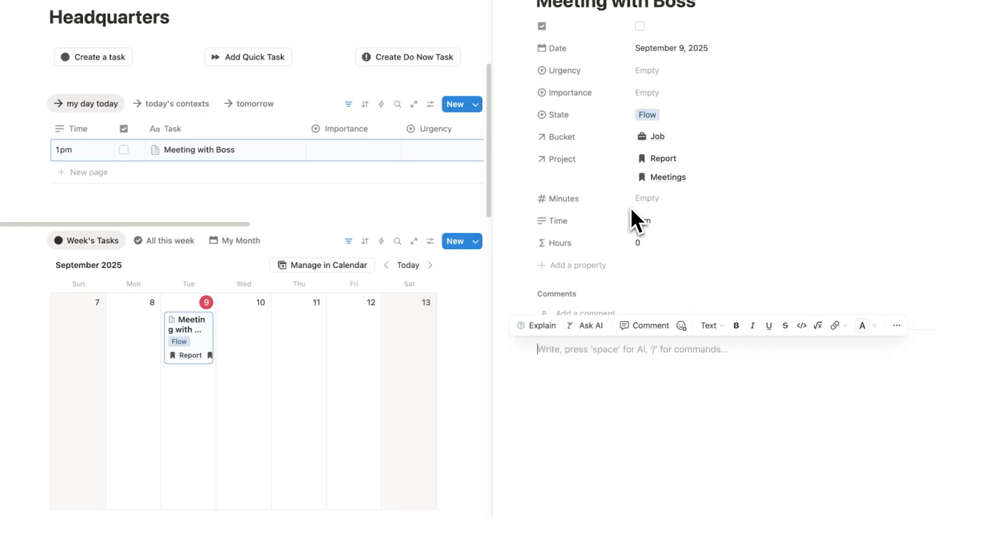
Insert an AI Meeting Notes block with /meet and start recording with limited audio.
scroll(649, 215, up, 1)
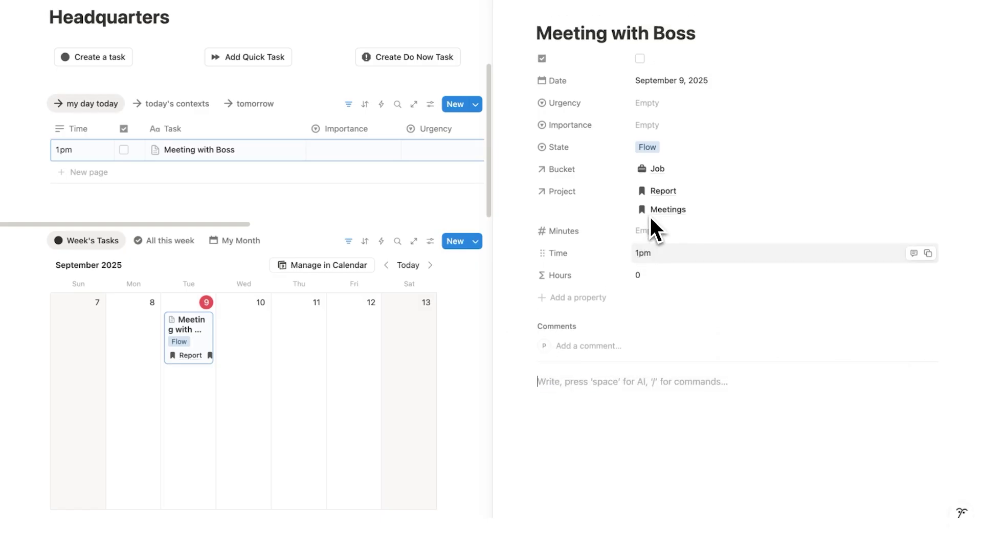
text(/meet)
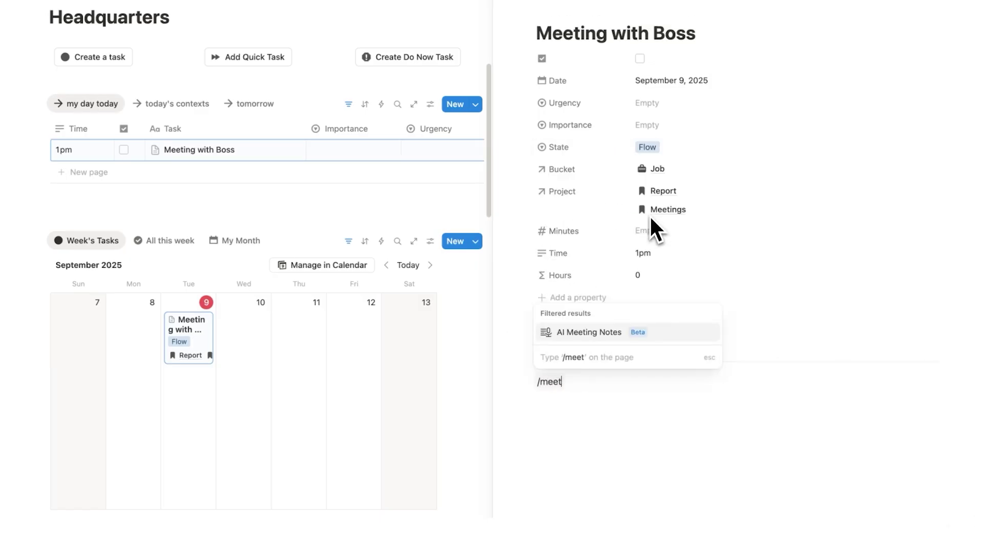
click(656, 334)
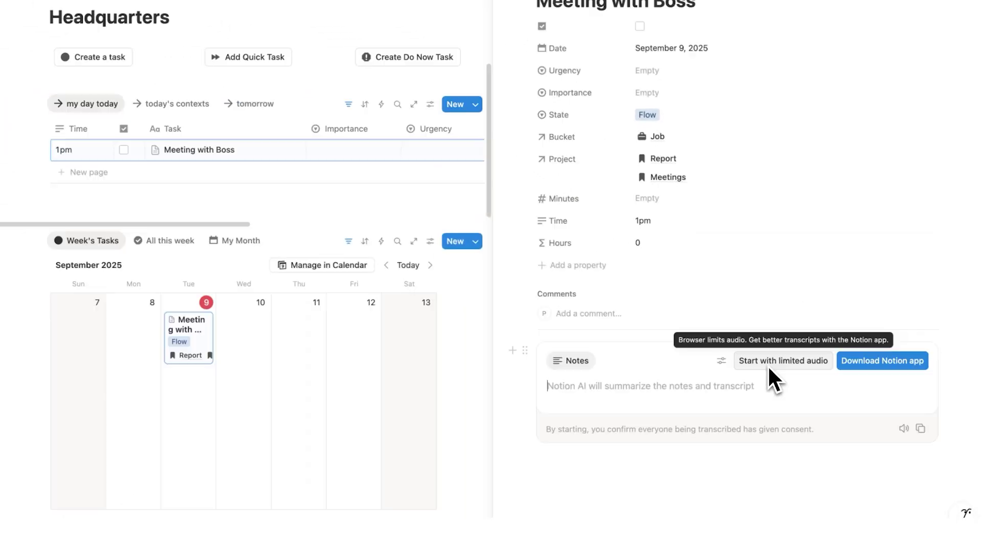
click(770, 364)
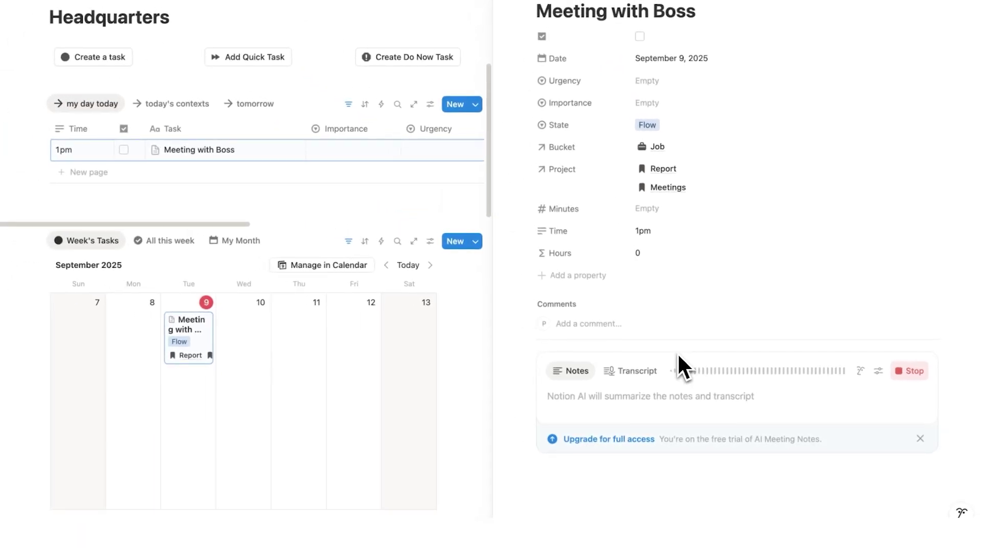
Stop the recording to generate the summary and review its transcript.
click(903, 363)
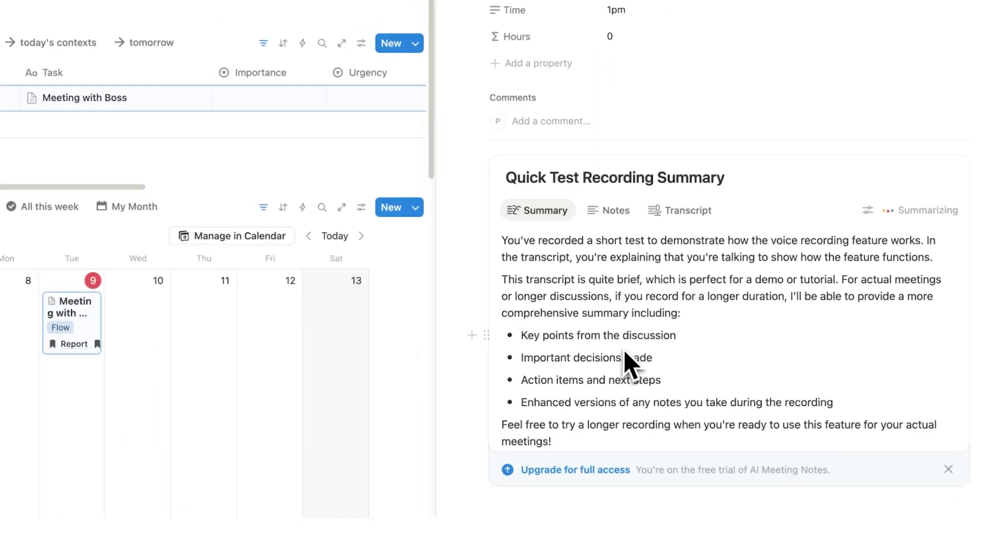
click(674, 215)
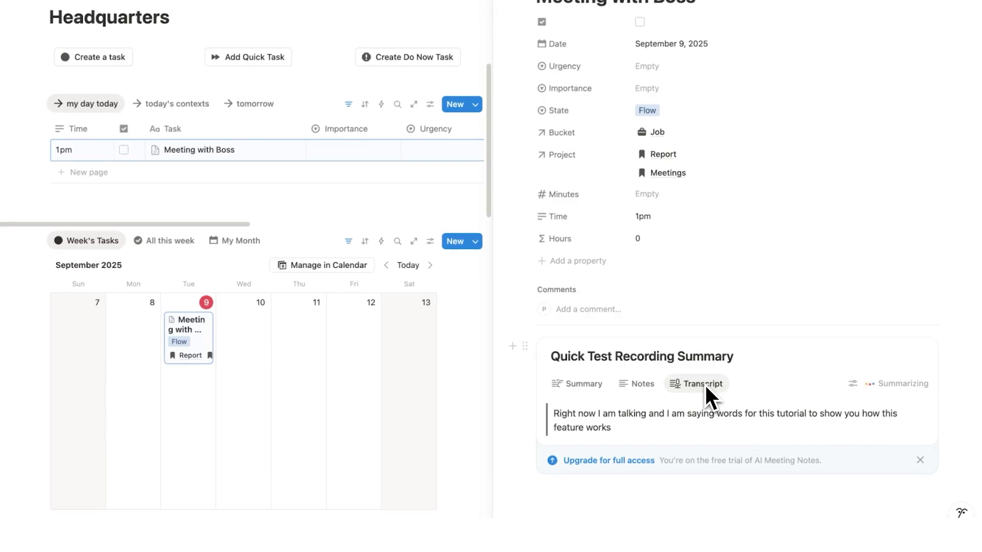
click(580, 384)
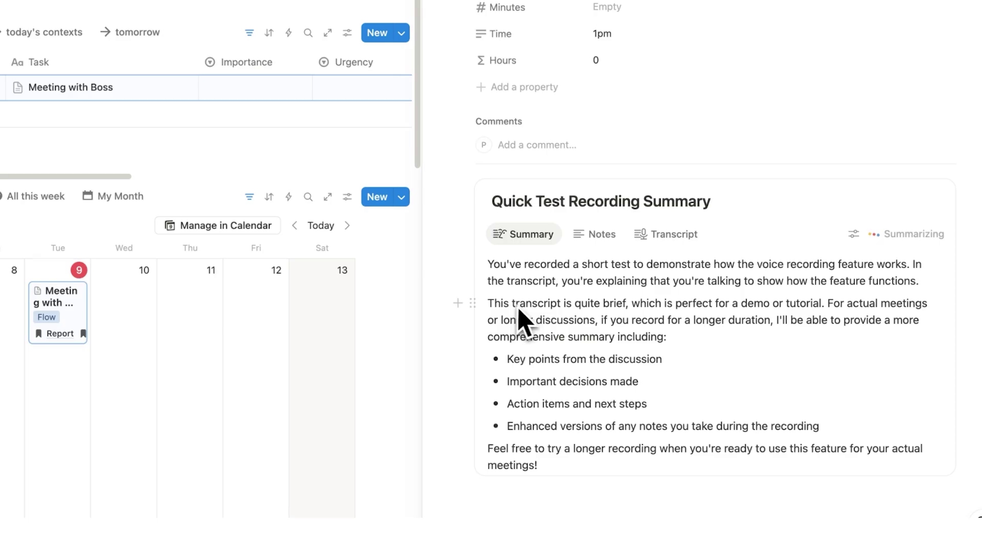
Select part of the summary text and drag the summary block, leaving it in place.
drag(491, 311, 619, 303)
click(611, 488)
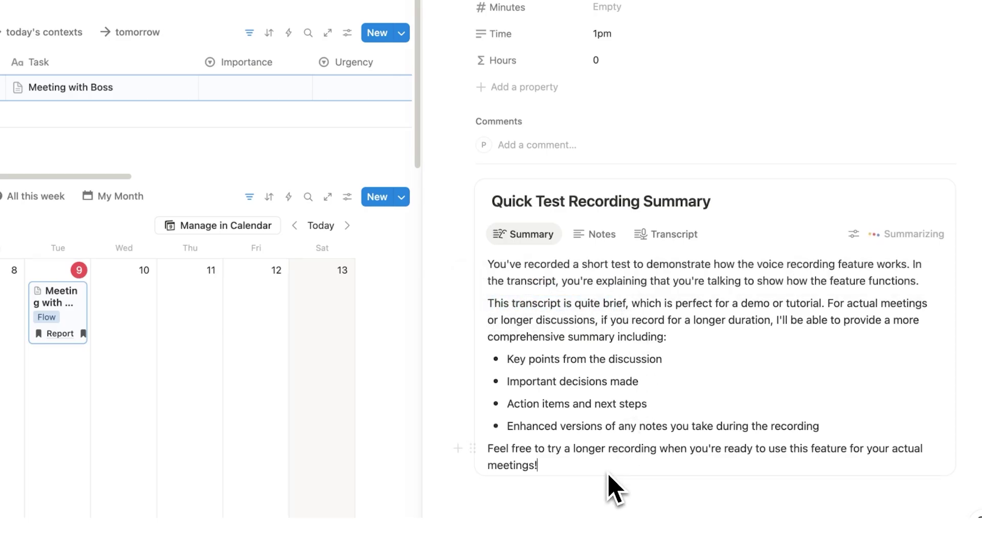
scroll(617, 478, down, 1)
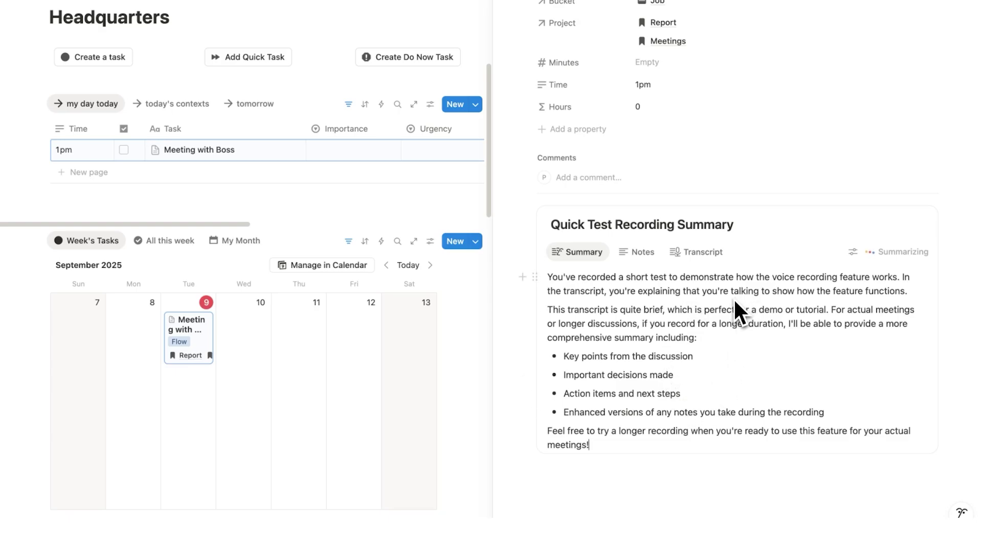
drag(527, 225, 553, 217)
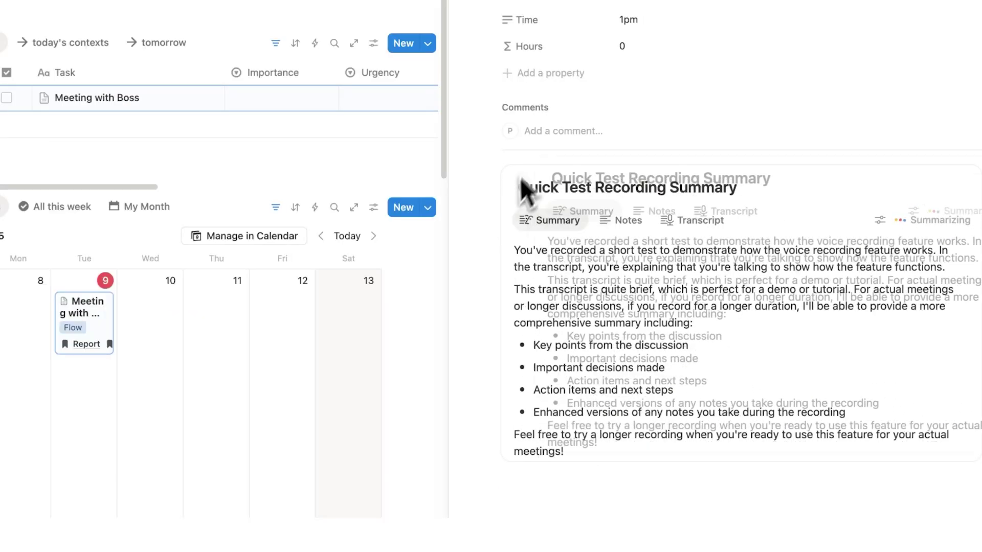
drag(520, 178, 552, 219)
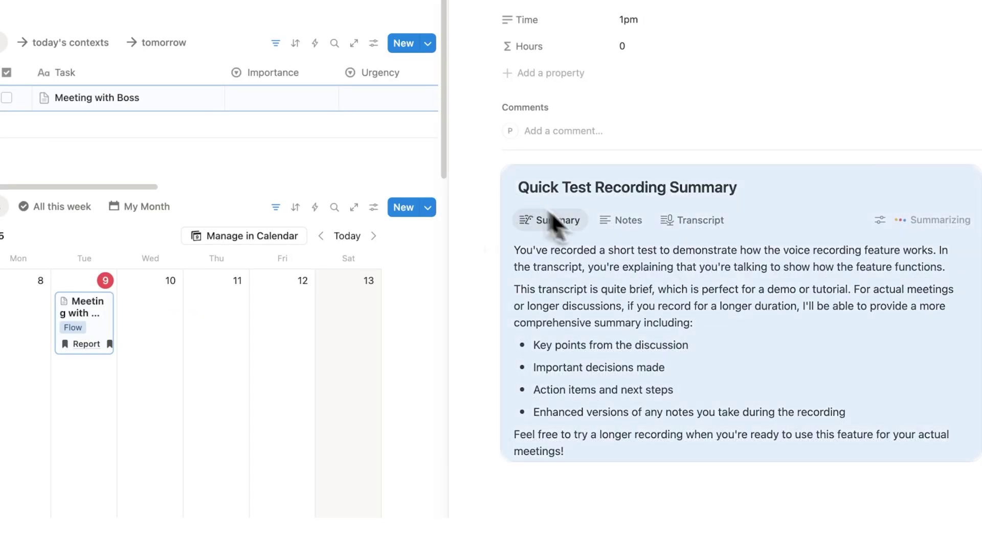
Add Agenda and Transcript lines around the summary and make Agenda a heading.
click(619, 478)
scroll(657, 458, down, 3)
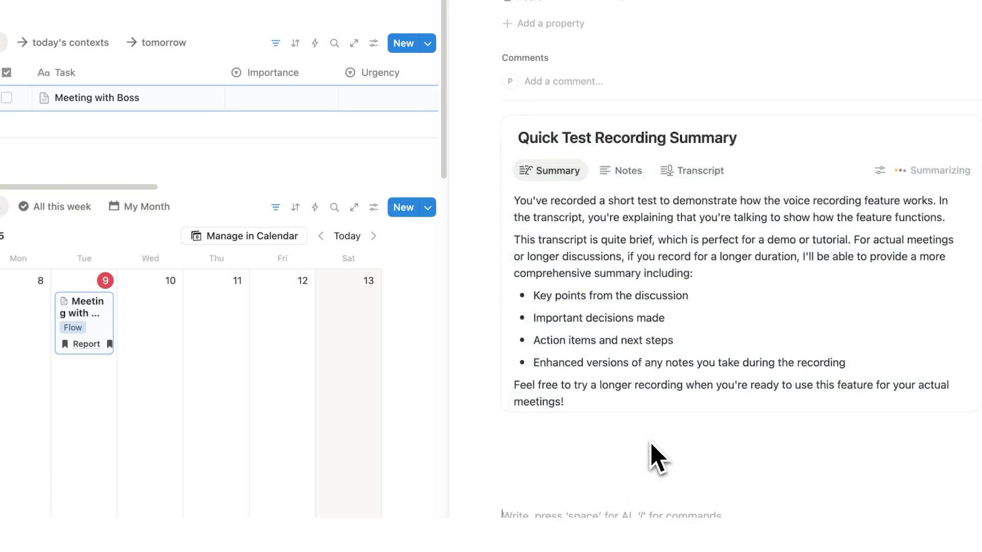
click(569, 388)
text(Agenda)
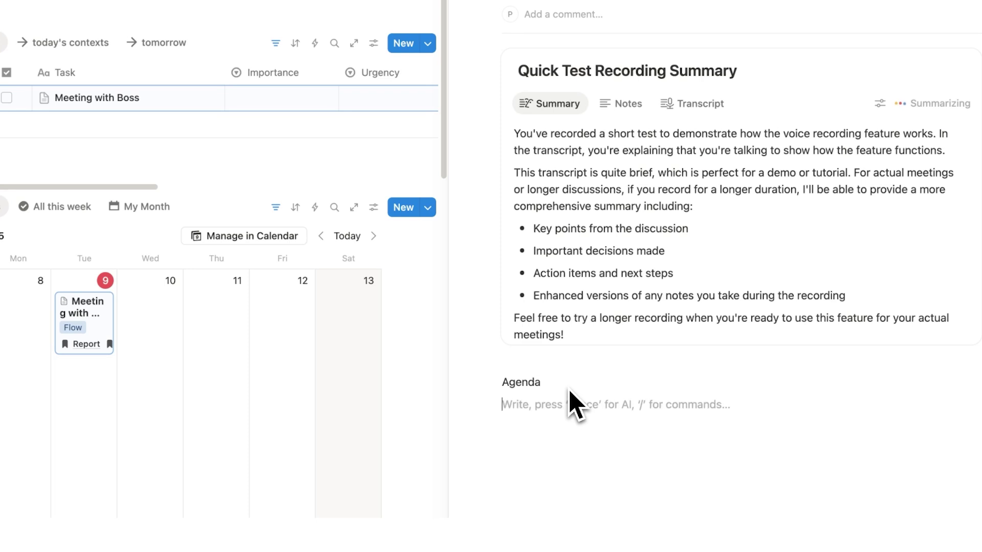
text(---)
drag(486, 72, 519, 441)
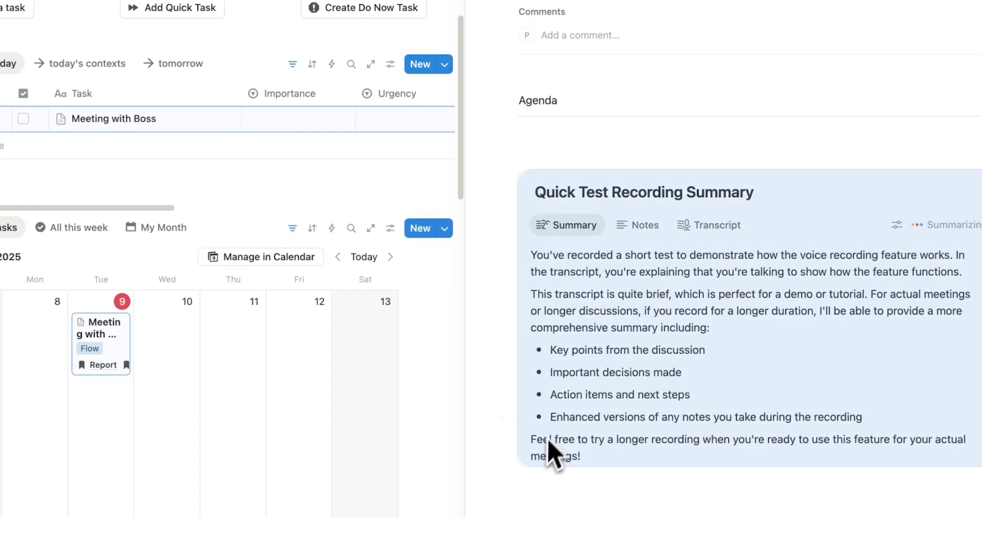
click(569, 158)
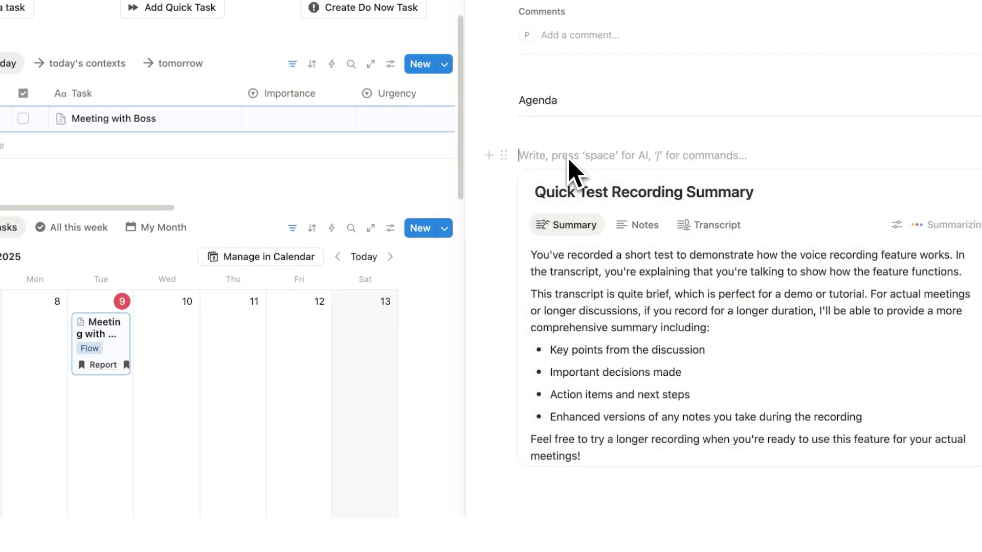
text(Transcrip)
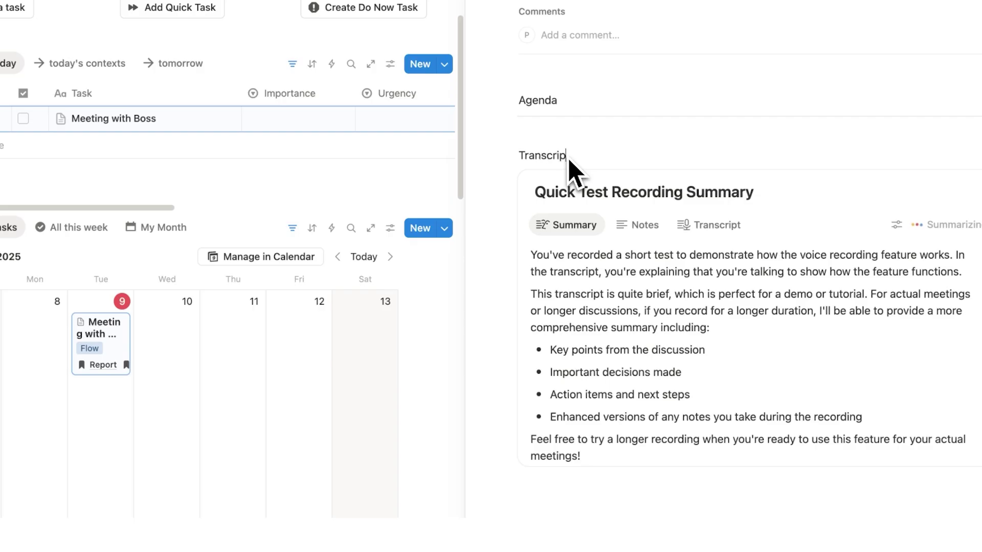
text(t)
click(505, 101)
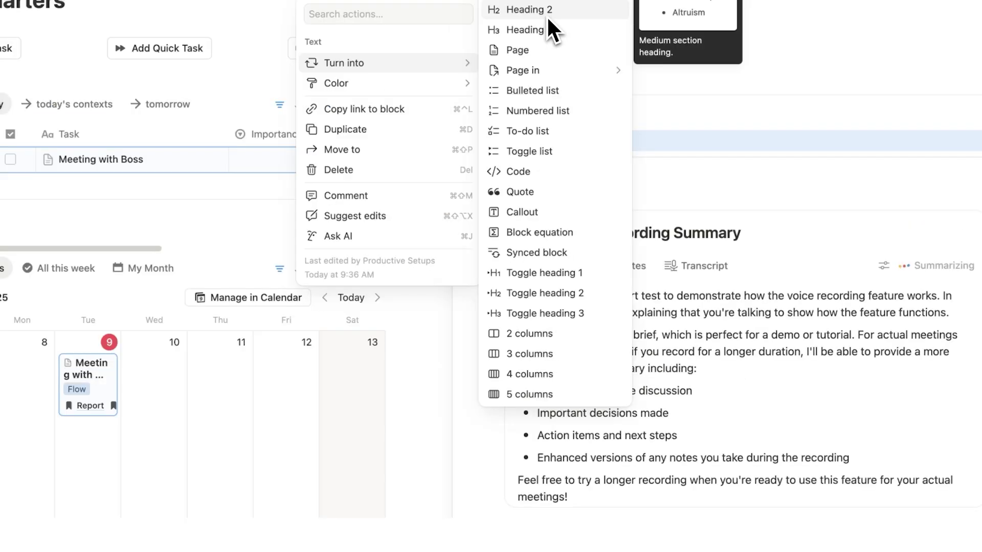
click(547, 17)
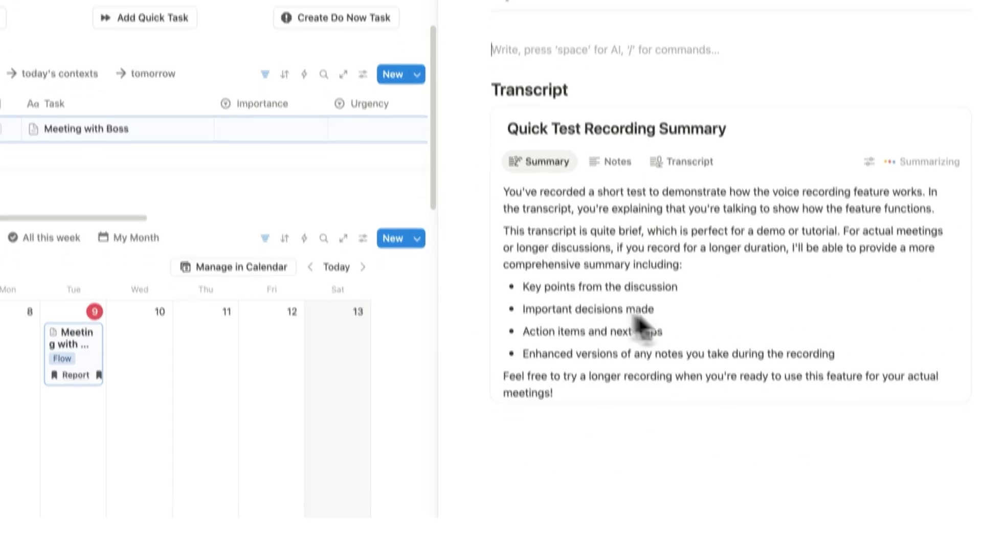
Change the bullet to 'Key points from the edit', add a Resources heading with a PDF embed.
double_click(665, 410)
text(edit)
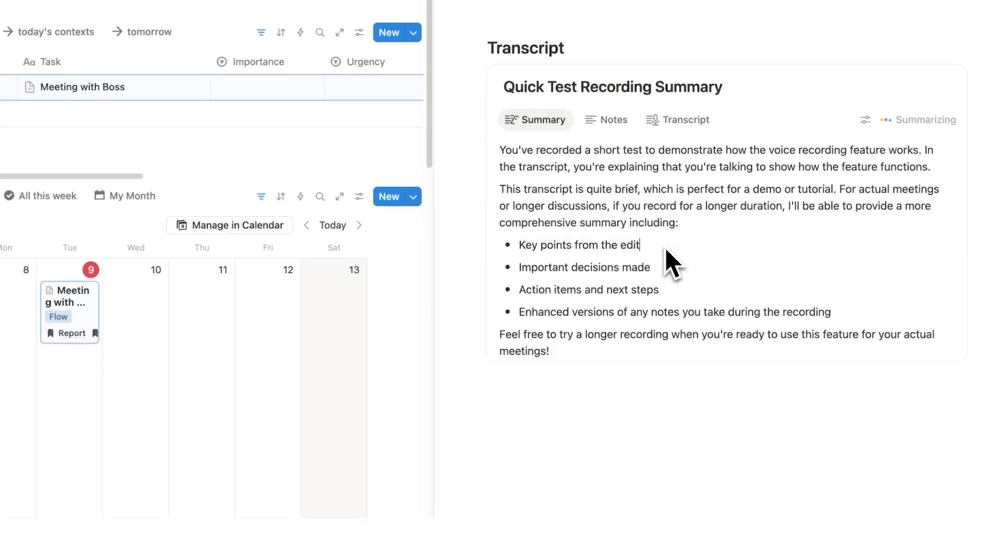
double_click(586, 444)
text(Resources)
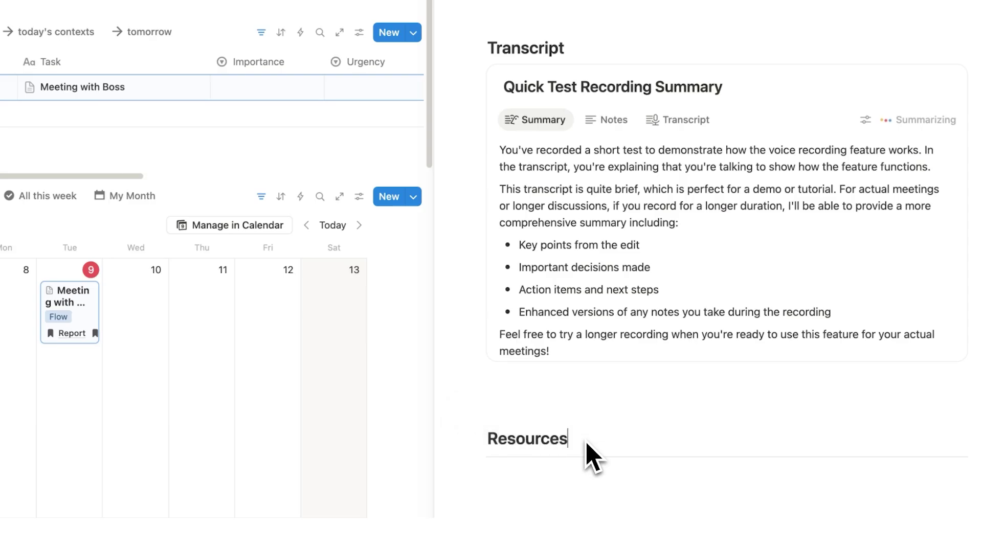
scroll(588, 445, down, 2)
key(Return)
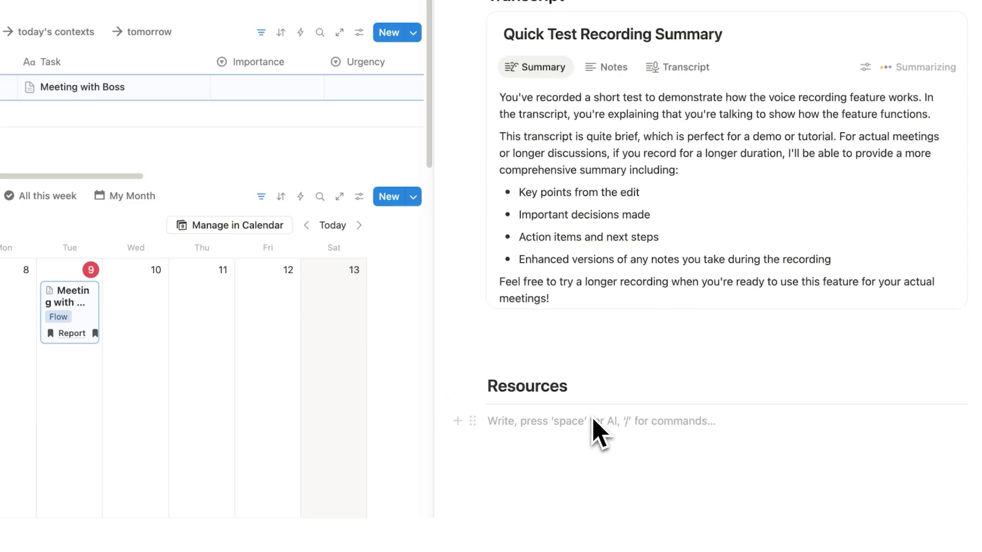
text(/pdf)
click(524, 340)
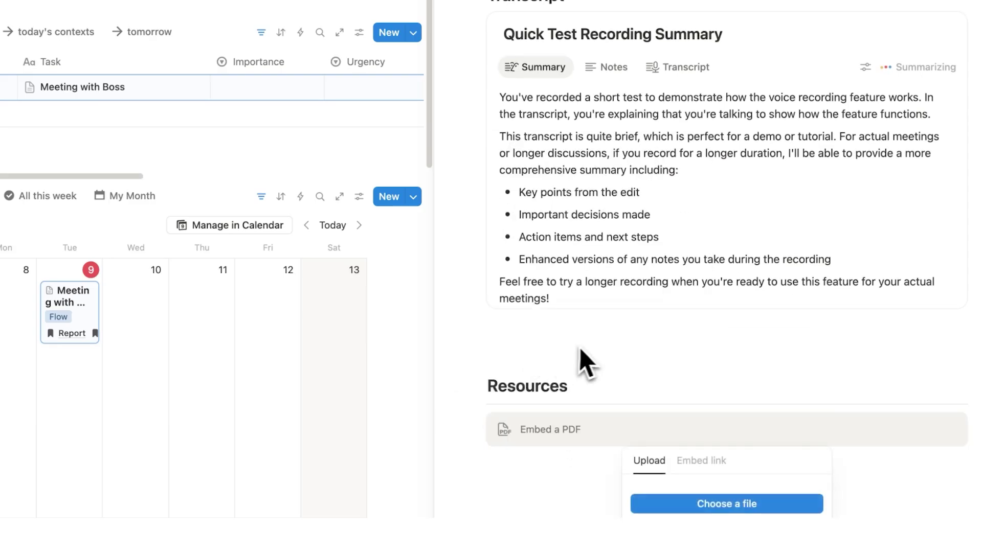
Switch between the recording's Transcript and Summary views.
scroll(578, 361, up, 3)
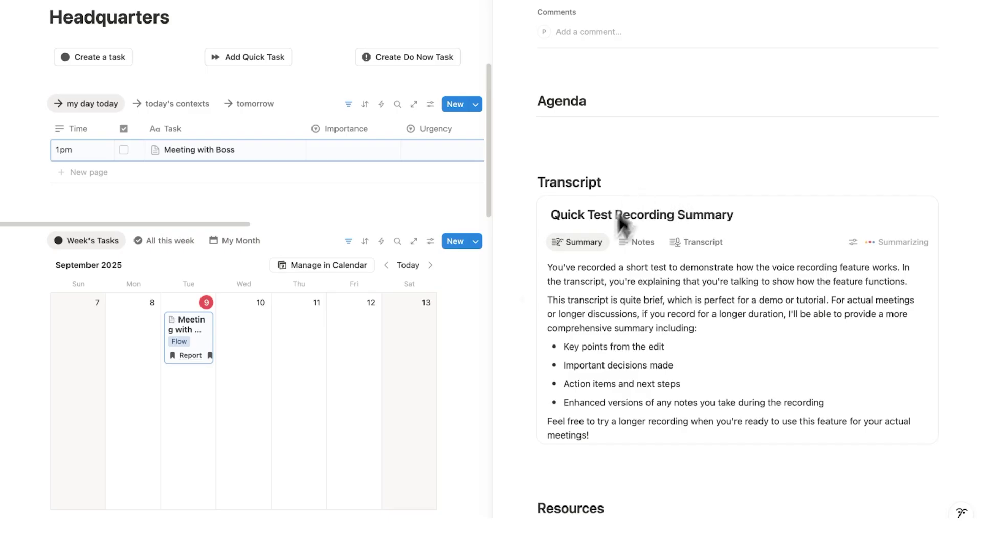
click(696, 241)
click(560, 278)
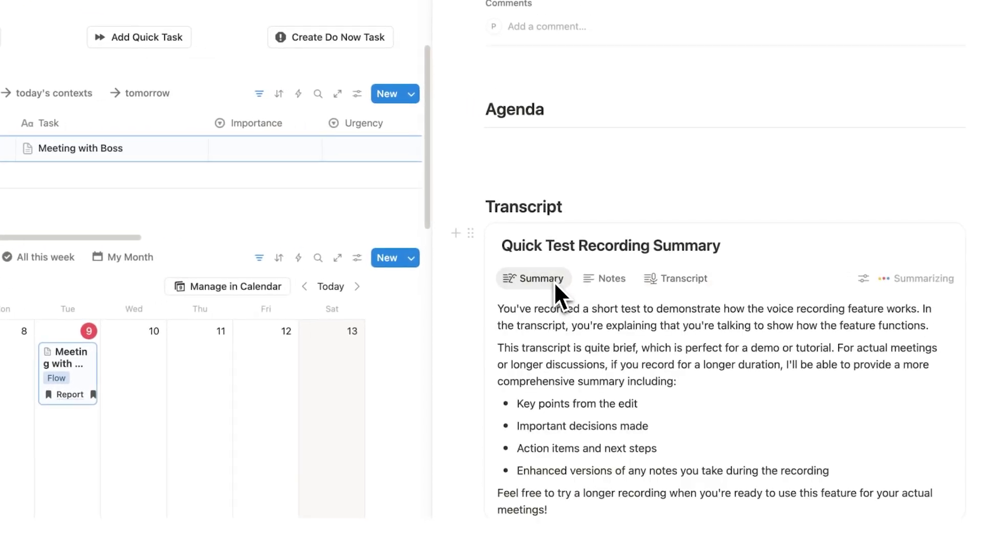
Browse the / block list under Agenda, then go to the CoLab page.
scroll(594, 207, up, 7)
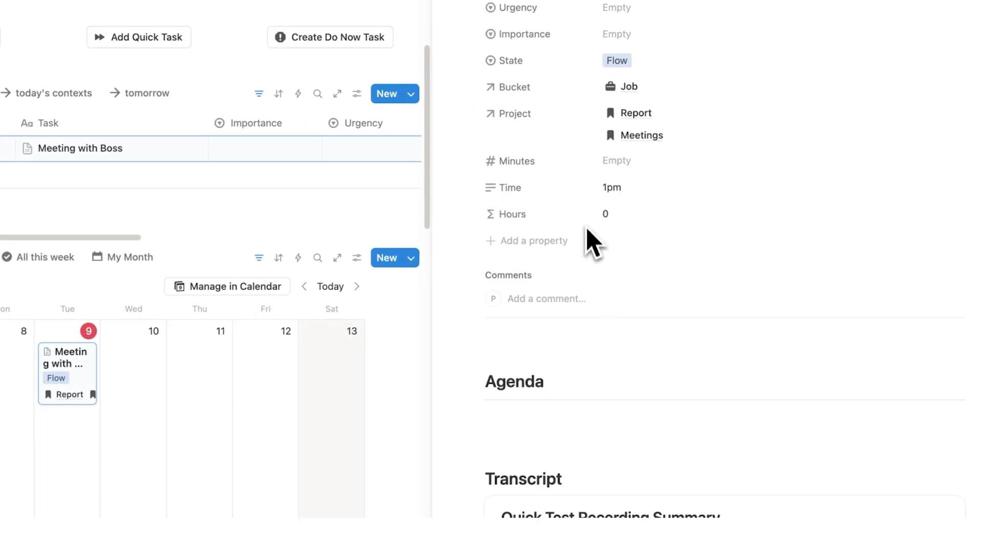
scroll(596, 220, down, 10)
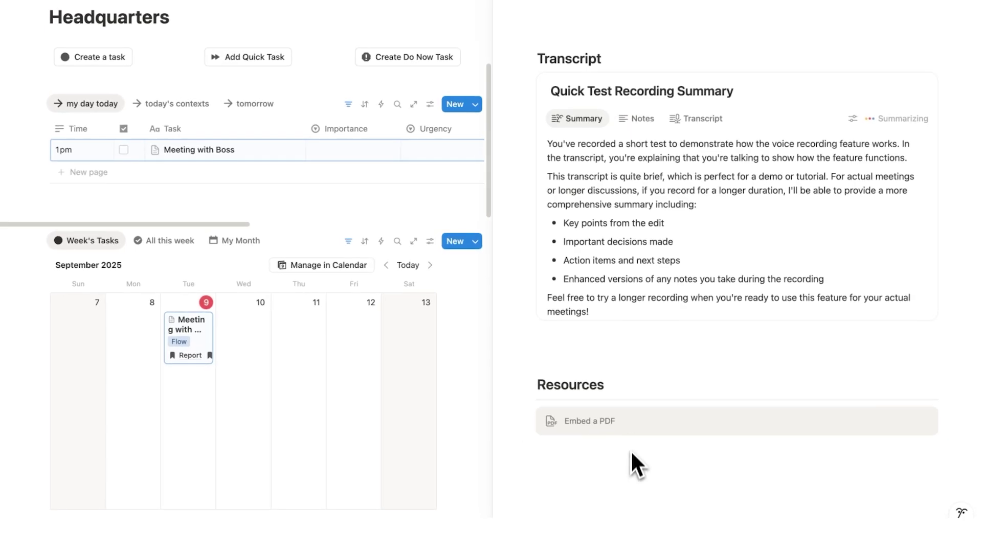
text(/)
scroll(627, 221, down, 12)
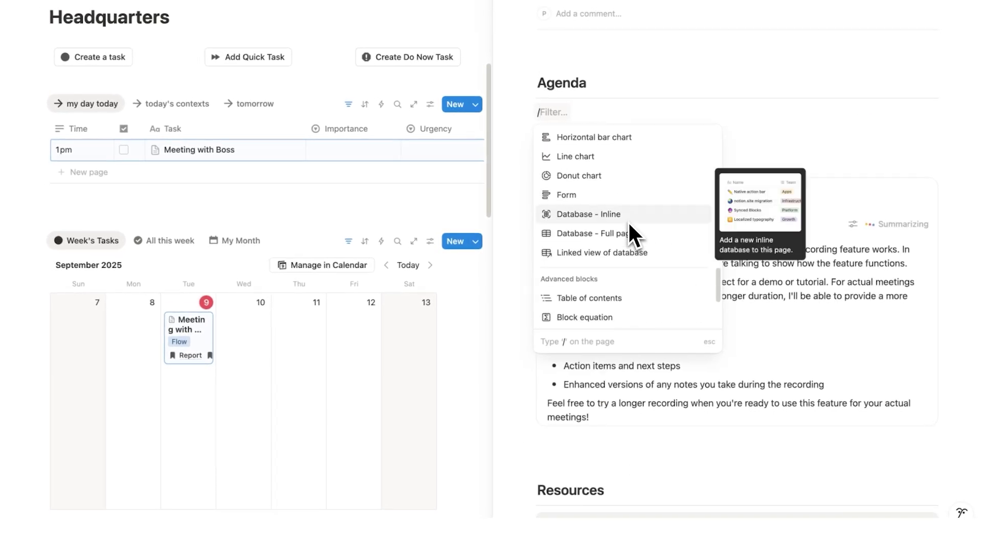
scroll(625, 164, down, 10)
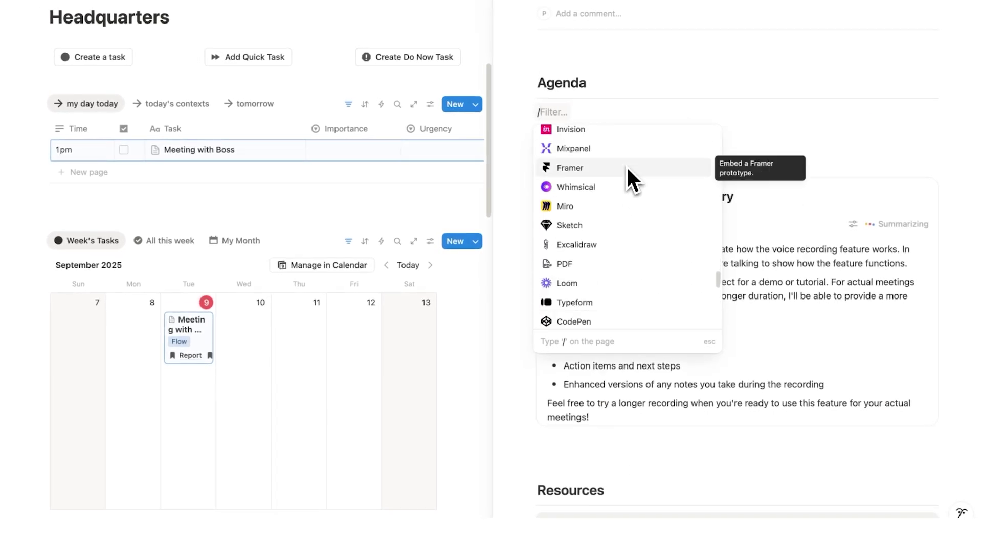
scroll(626, 195, up, 10)
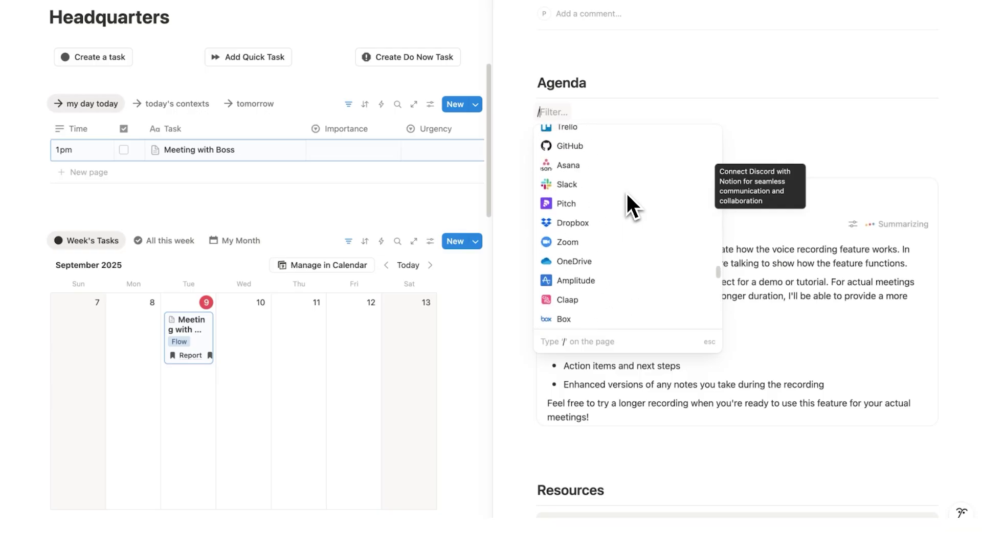
scroll(627, 186, up, 5)
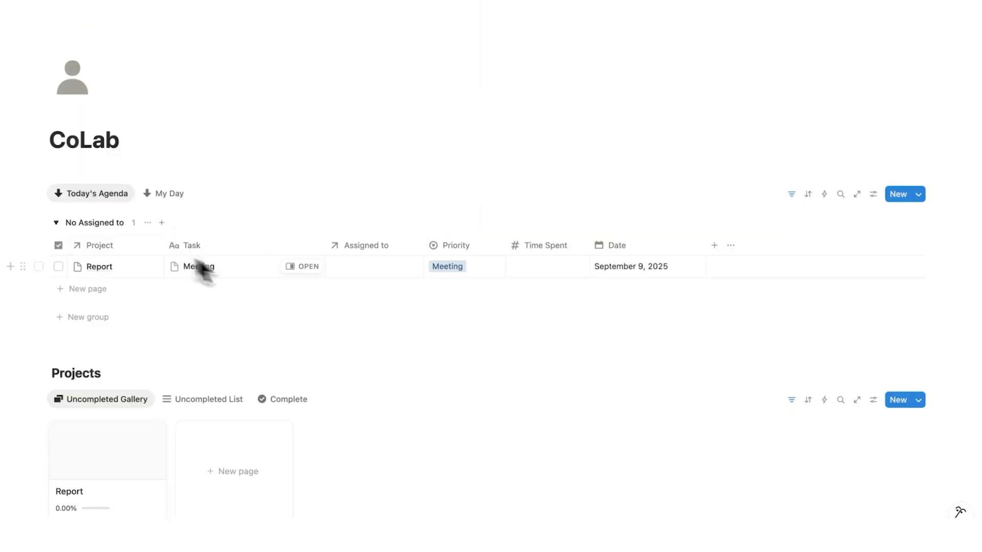
Open the CoLab Meeting task page in side peek and type /meet in its body.
click(302, 266)
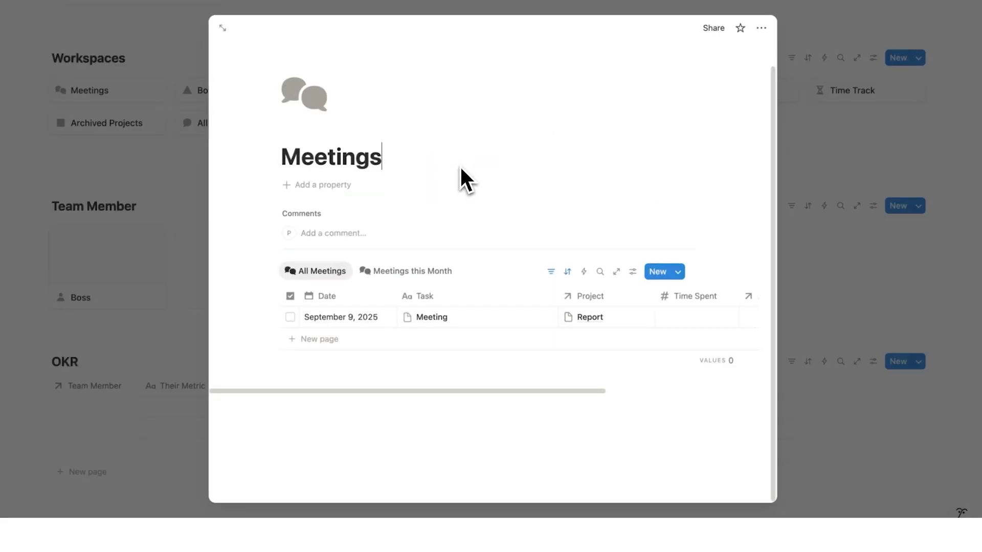
click(527, 317)
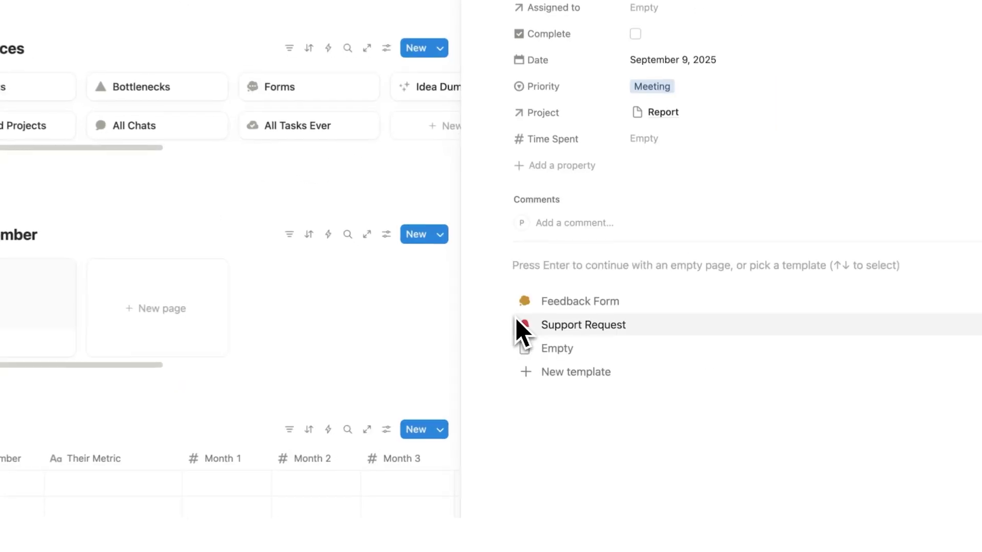
text(/meeti)
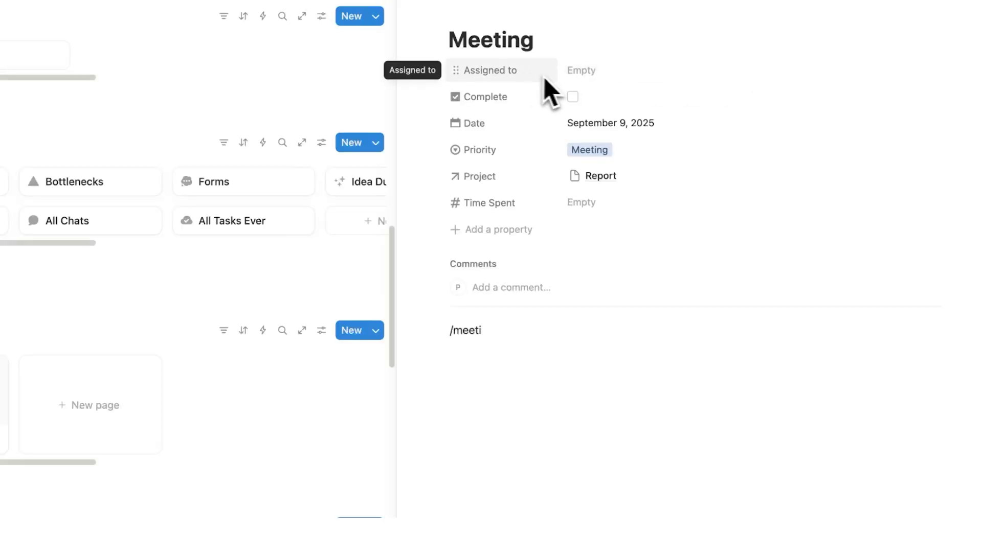
Assign the Meeting task to Boss and a newly created team member Blah, then type /meeting in its body.
click(591, 74)
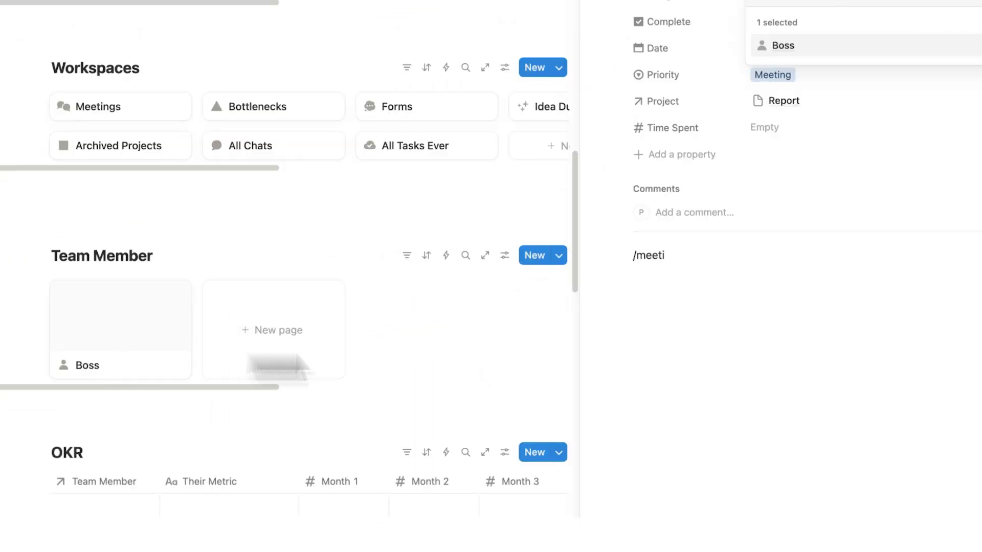
click(765, 369)
click(927, 47)
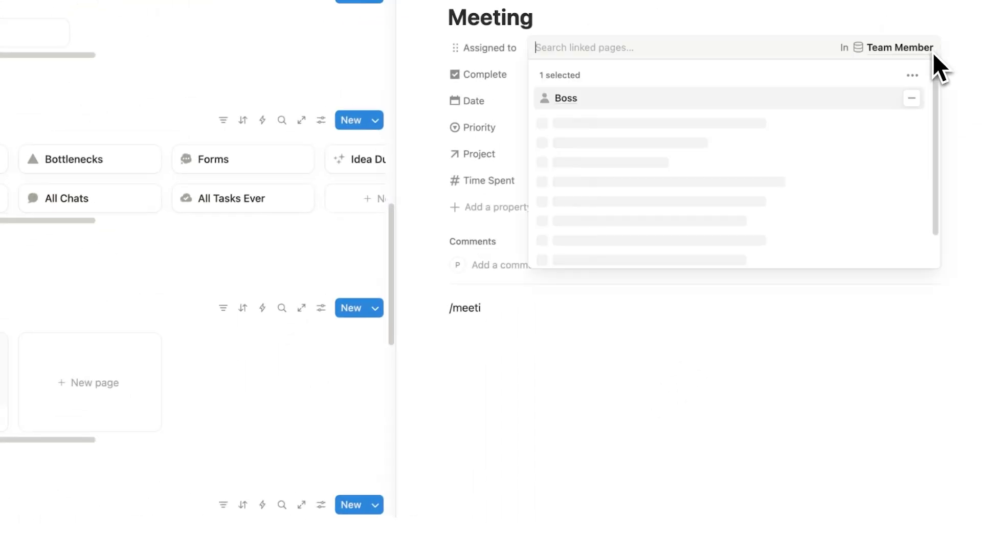
text(Blah)
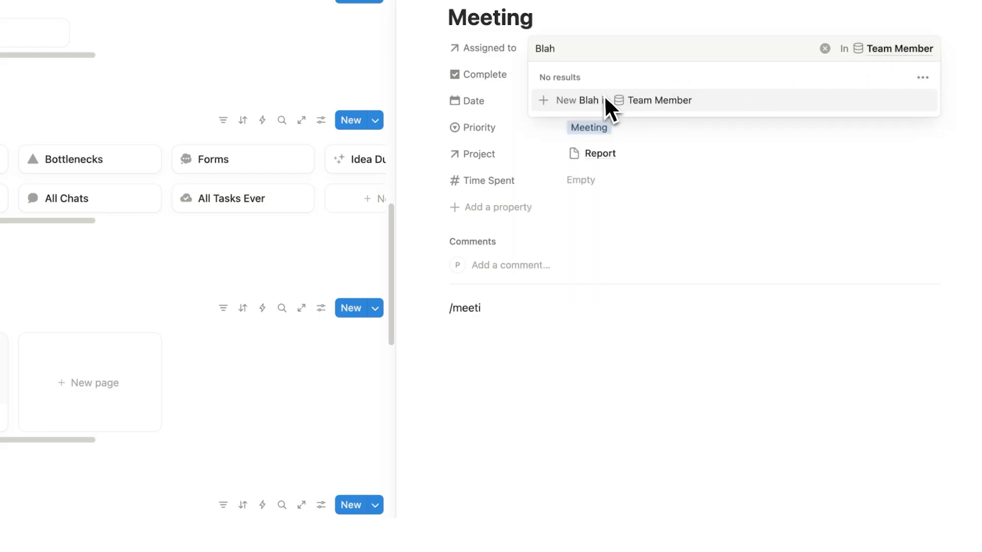
click(606, 100)
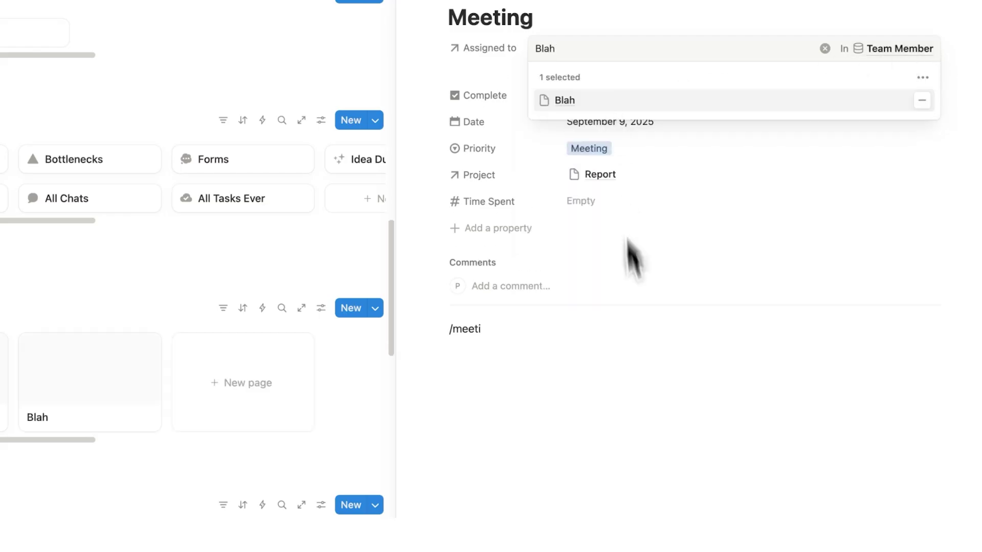
click(649, 354)
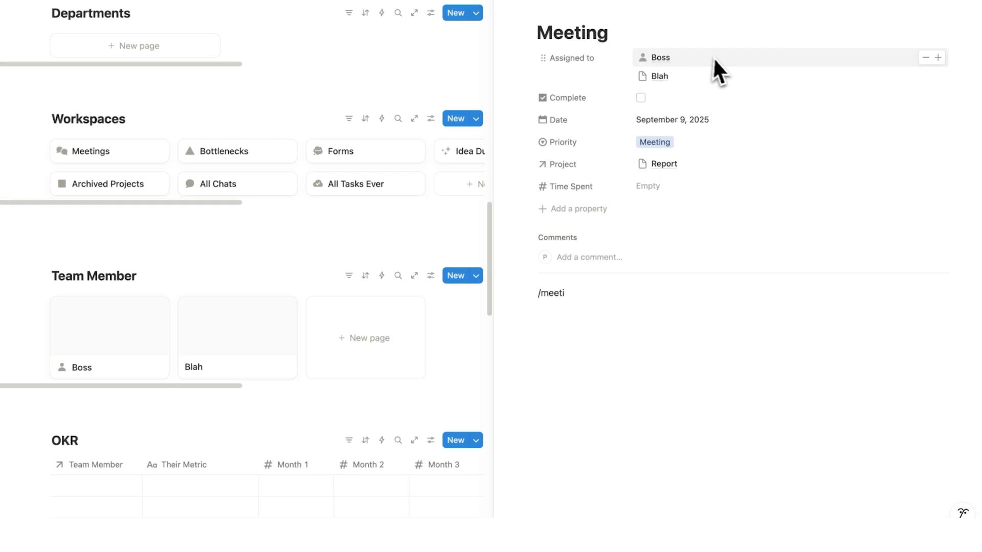
key(BackSpace)
key(BackSpace)
key(BackSpace)
key(BackSpace)
key(BackSpace)
key(BackSpace)
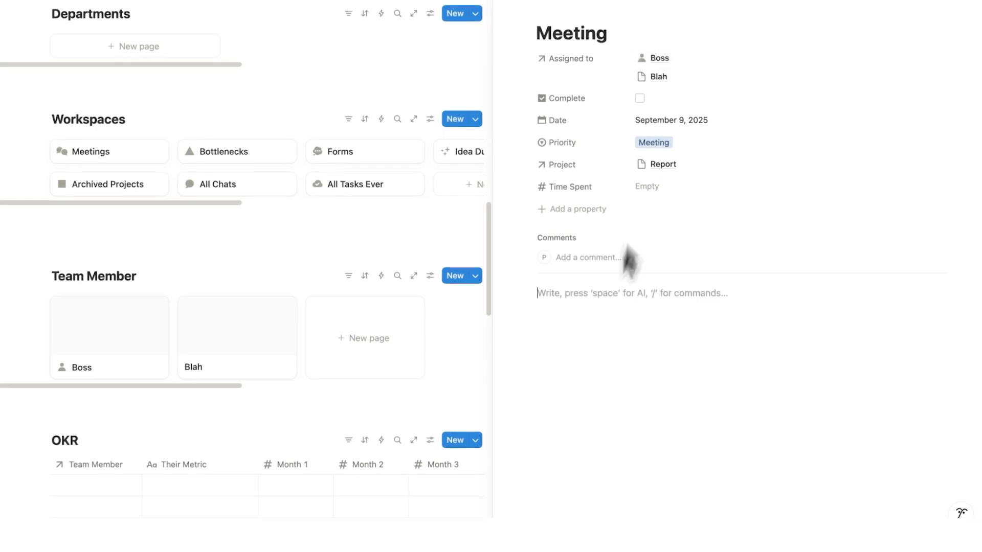
text(/meeting)
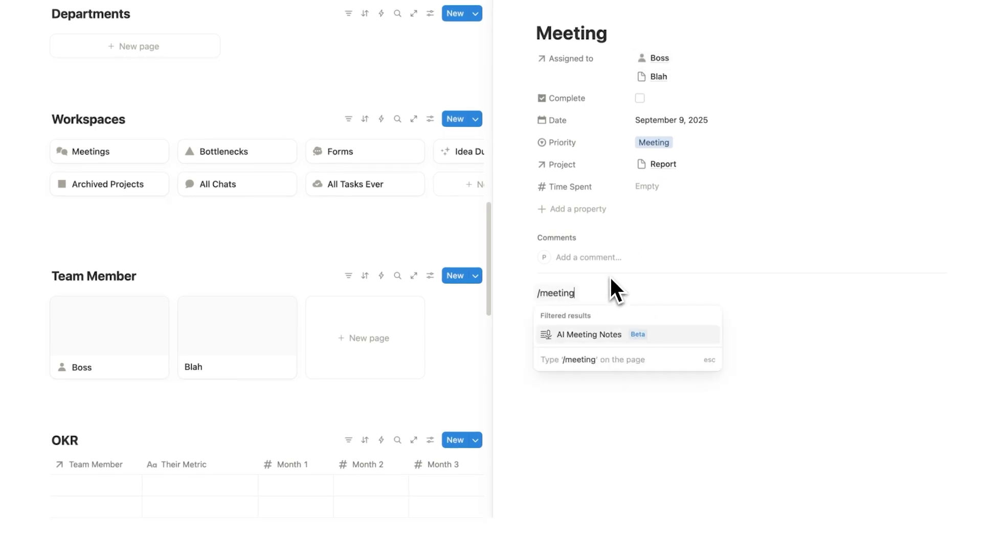
Apply the New Member template to Blah's team member page and return to the dashboard.
key(Escape)
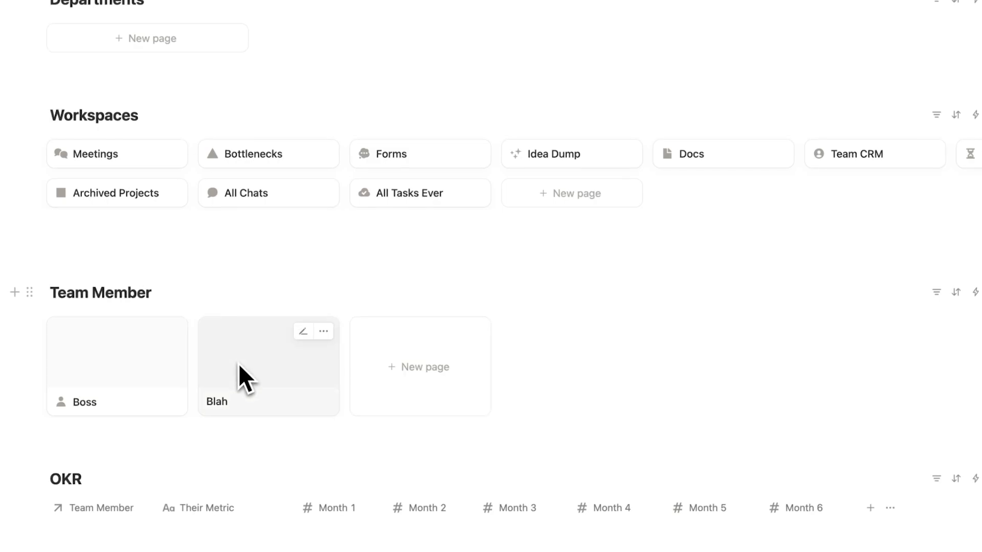
click(211, 344)
click(408, 321)
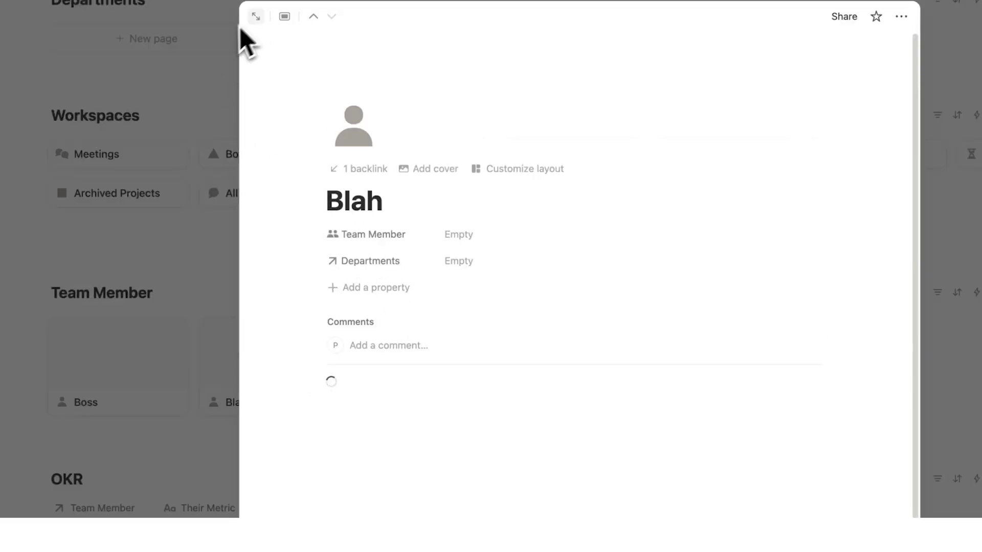
click(254, 16)
Check the Meeting row on the dashboard and close the Meeting task's side view.
scroll(420, 177, down, 6)
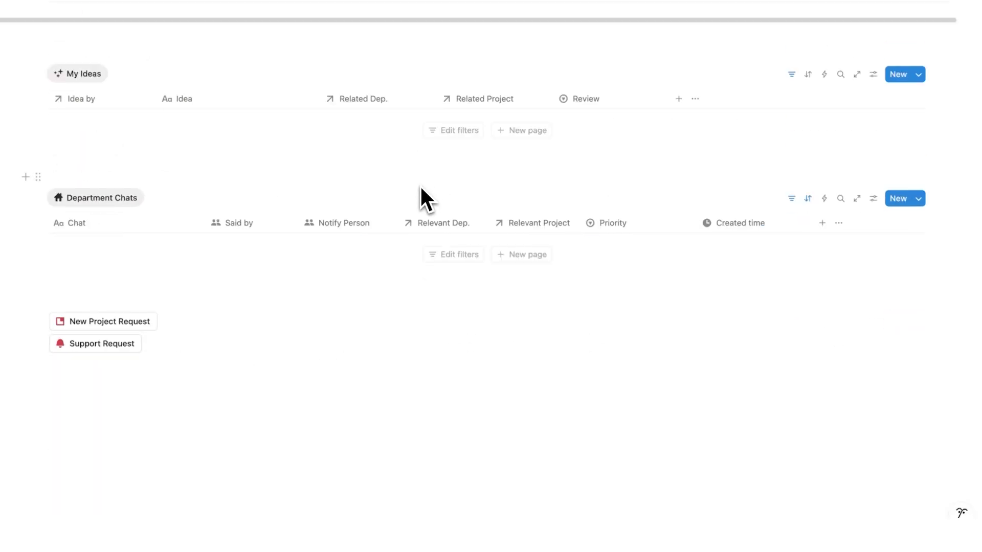
scroll(419, 185, up, 9)
scroll(420, 186, up, 10)
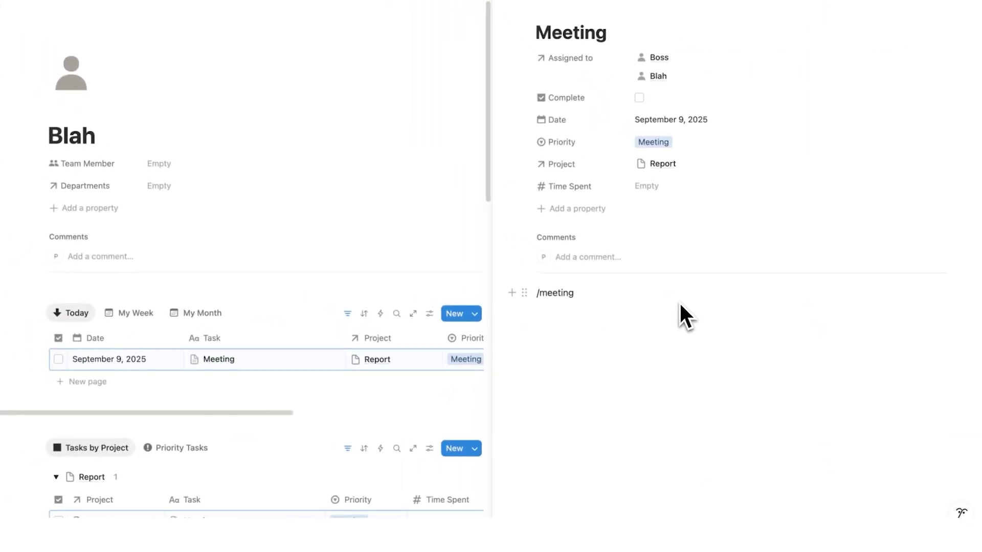
click(505, 8)
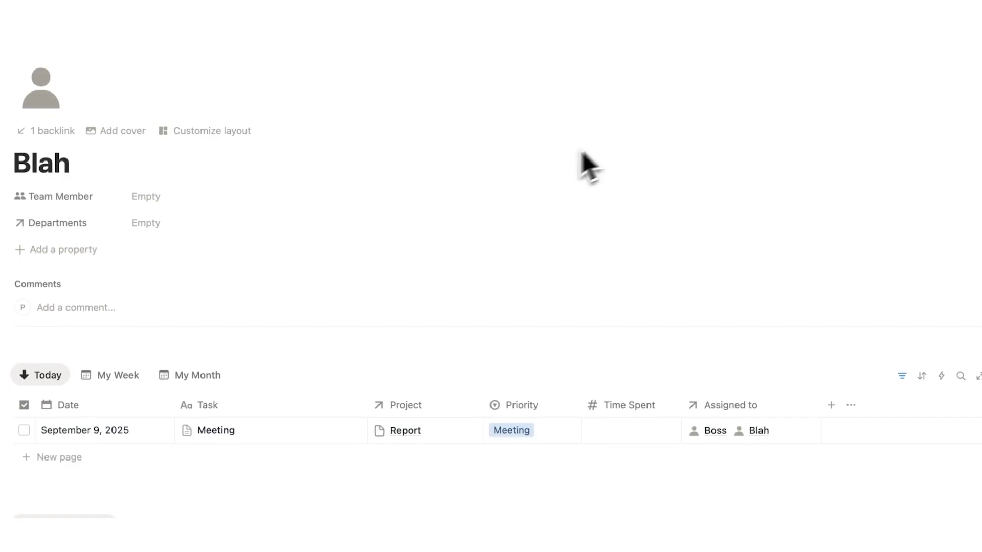
scroll(511, 153, down, 10)
scroll(489, 217, up, 10)
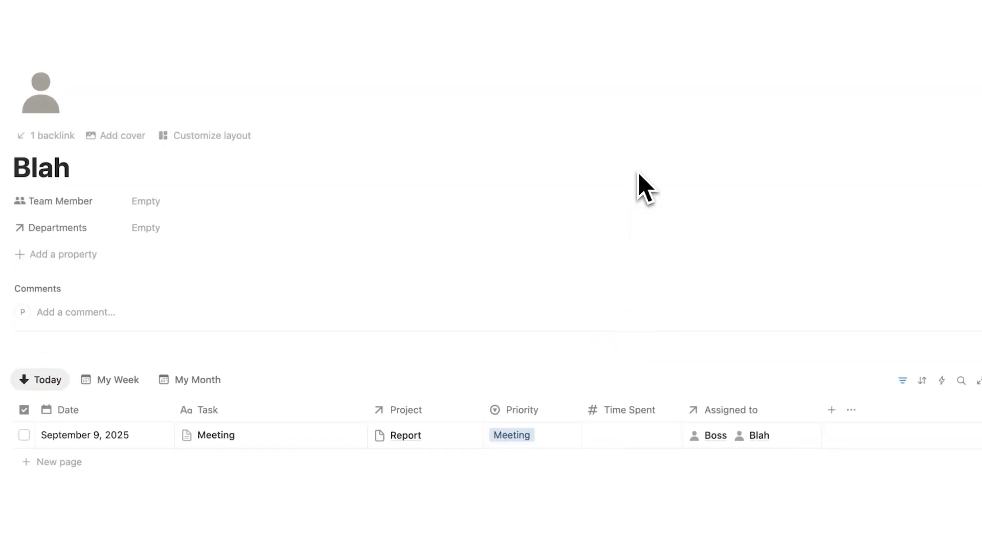